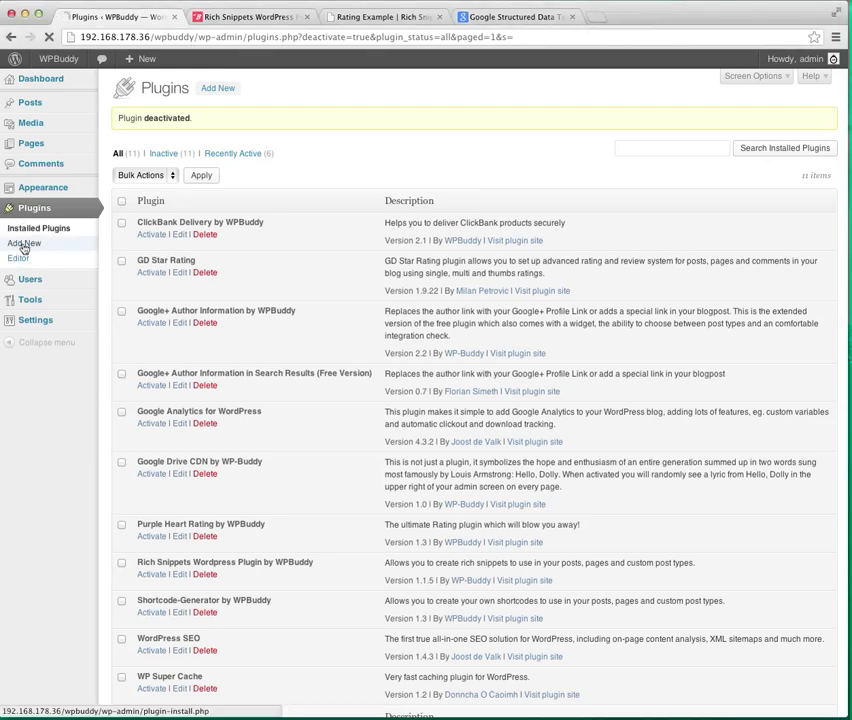
Open the page for uploading a new plugin in .zip format.
click(24, 244)
click(164, 115)
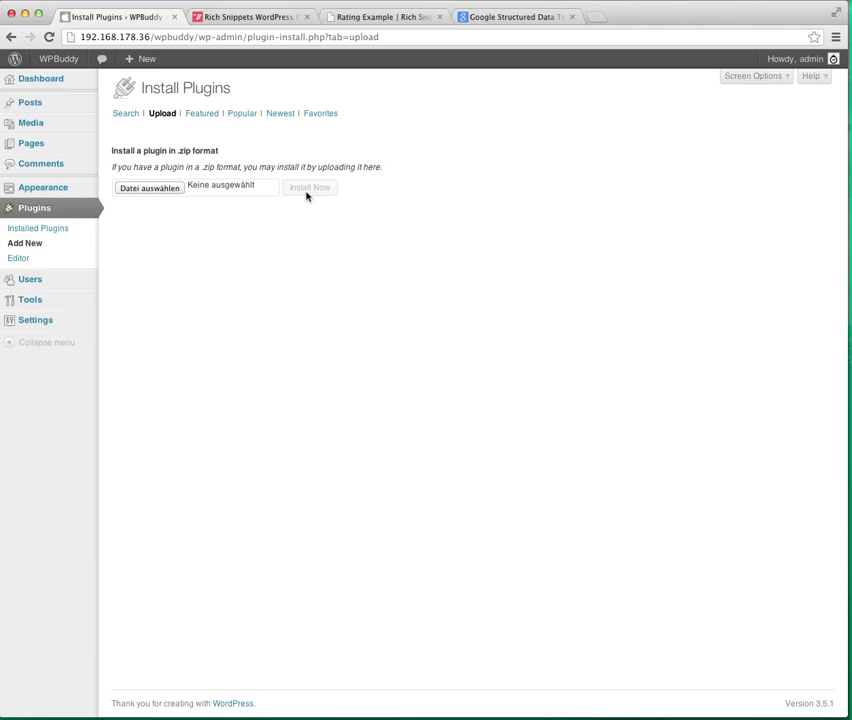
Activate the Rich Snippets Wordpress Plugin by WPBuddy among the installed plugins.
click(40, 236)
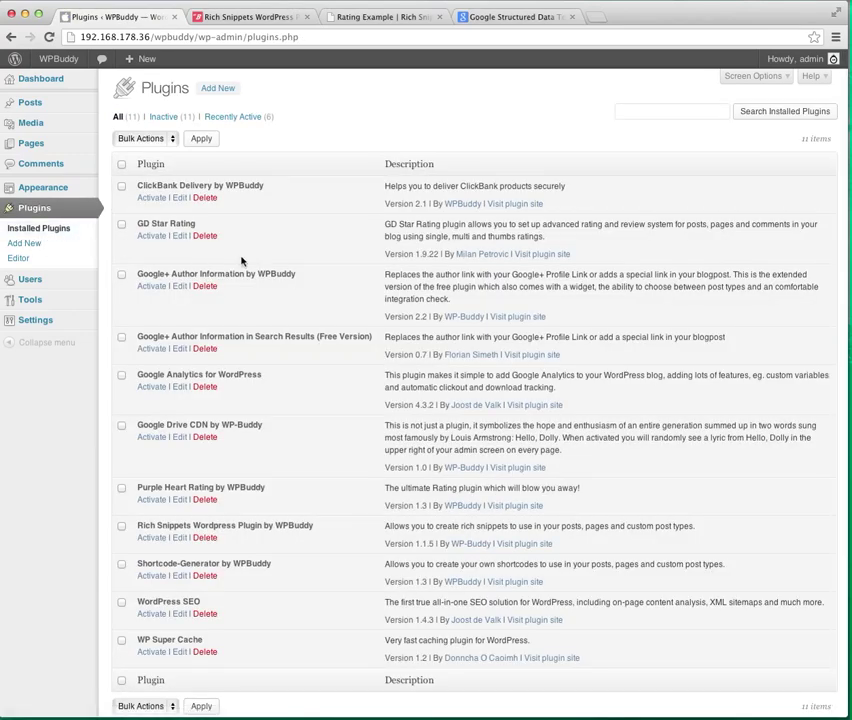
scroll(241, 261, down, 2)
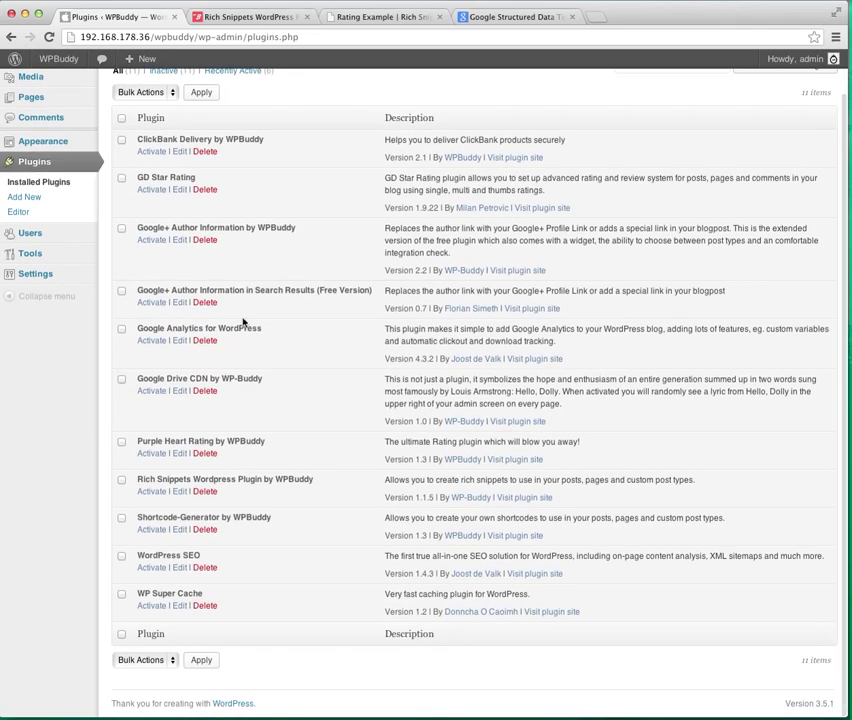
click(150, 492)
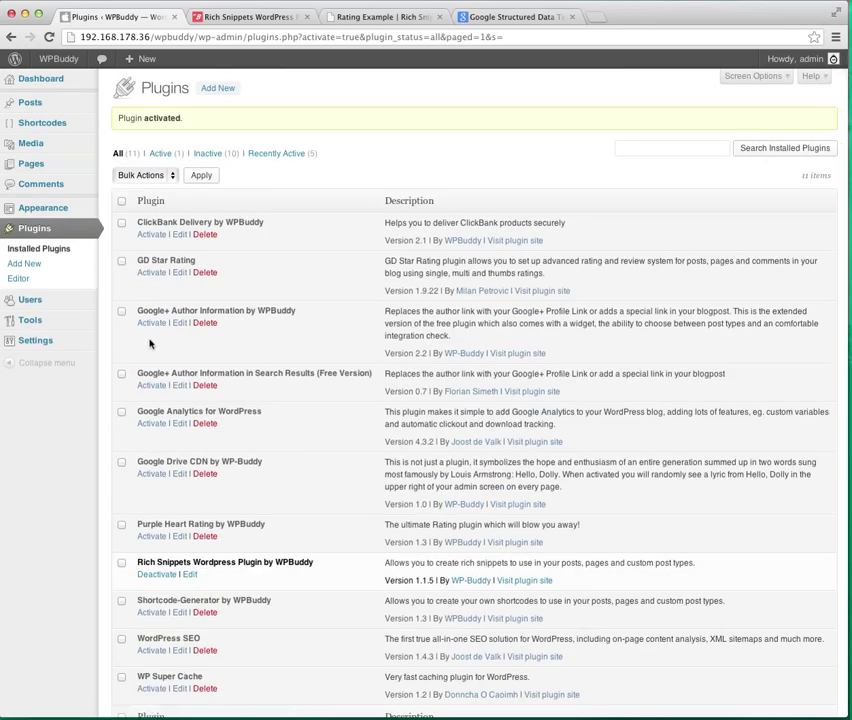
Open the shortcodes list and move all of the example shortcodes to the trash in one bulk action.
mouse_move(59, 127)
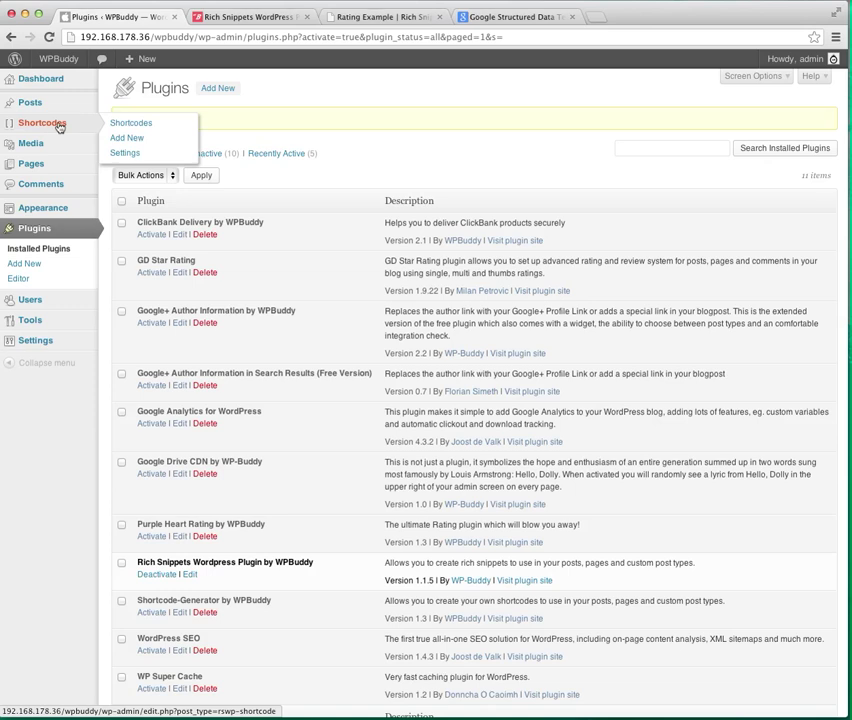
click(57, 125)
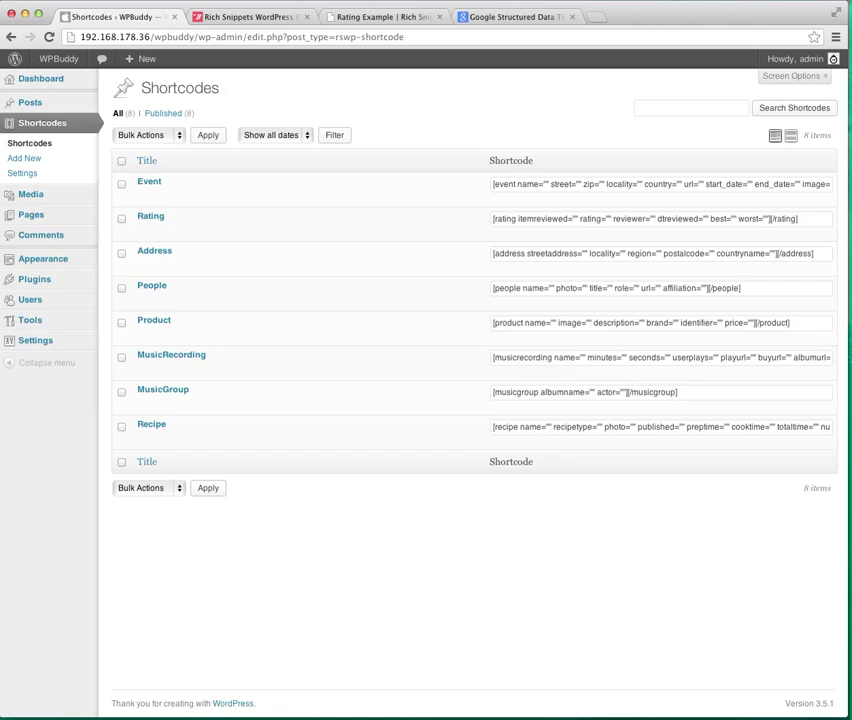
click(121, 161)
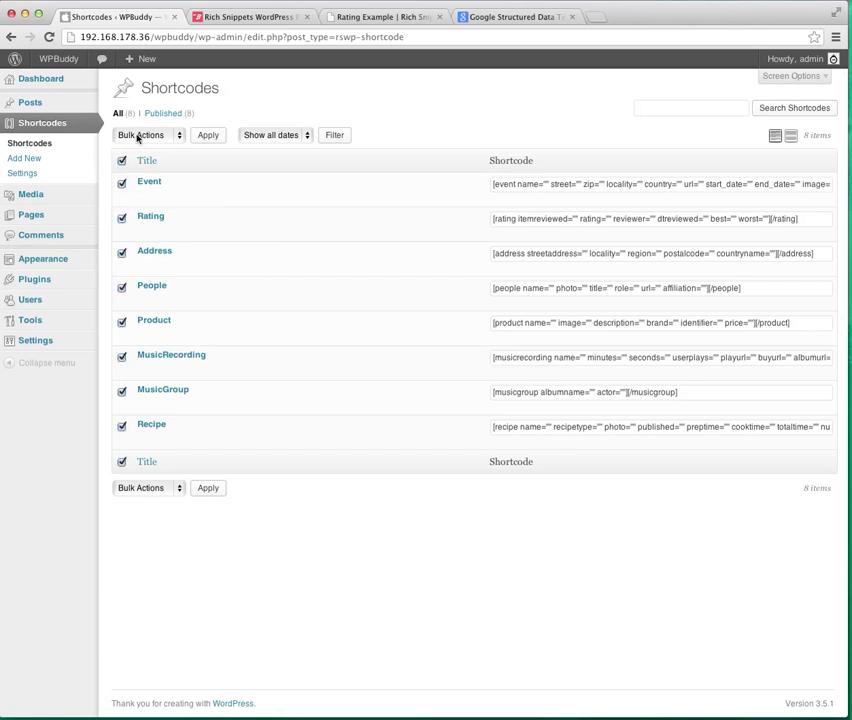
click(138, 138)
click(145, 160)
click(207, 139)
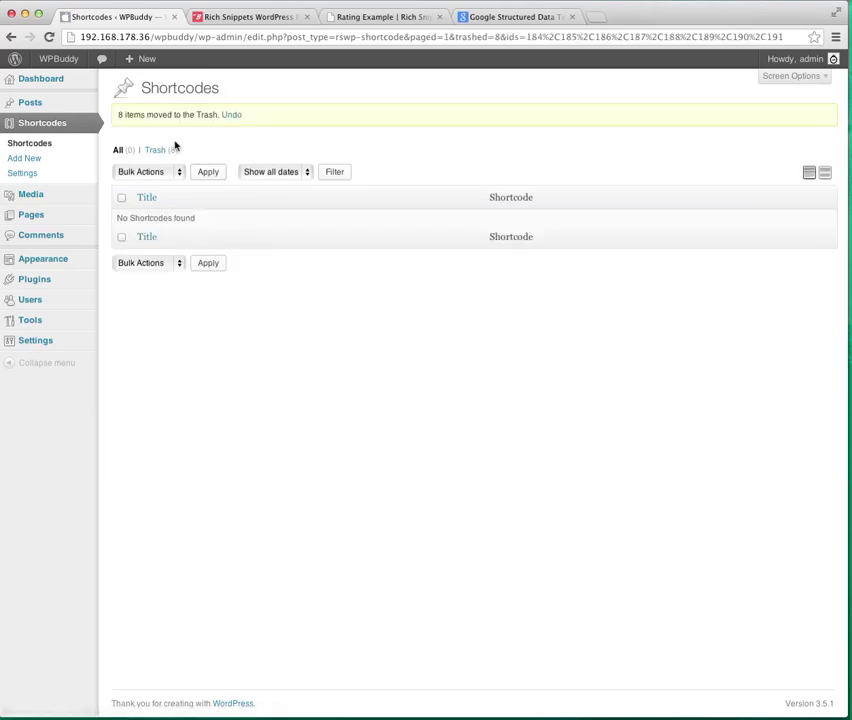
Permanently delete all shortcodes that are in the trash.
click(154, 150)
click(121, 162)
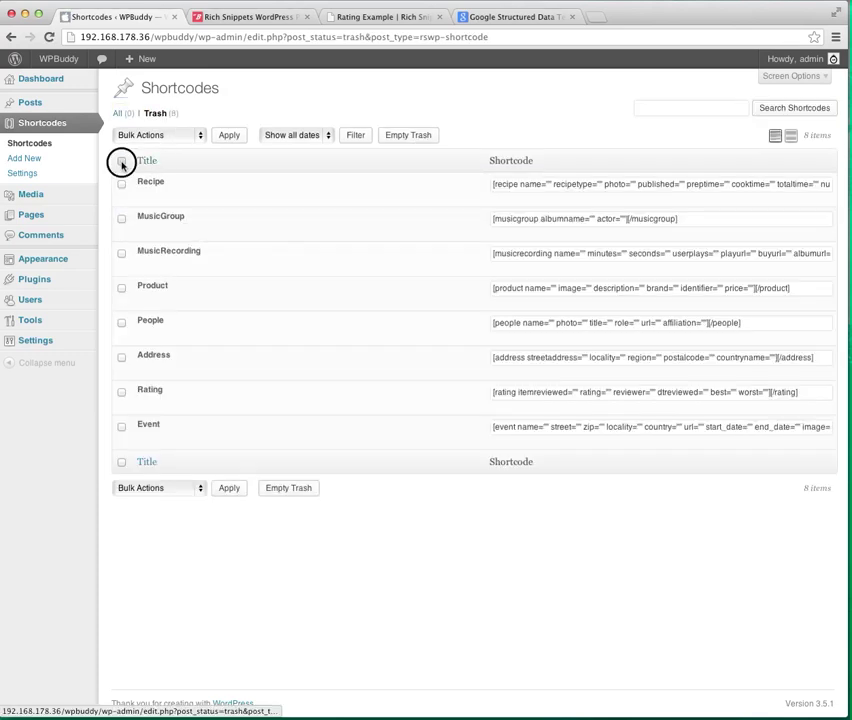
click(139, 137)
click(149, 157)
click(229, 139)
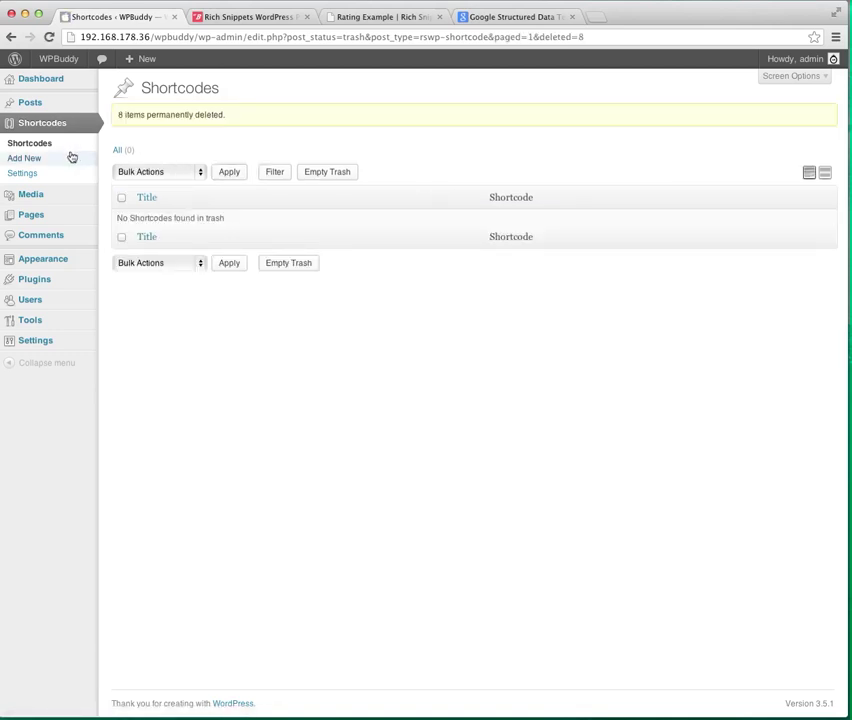
Start a new shortcode and give it the title Rating.
click(24, 148)
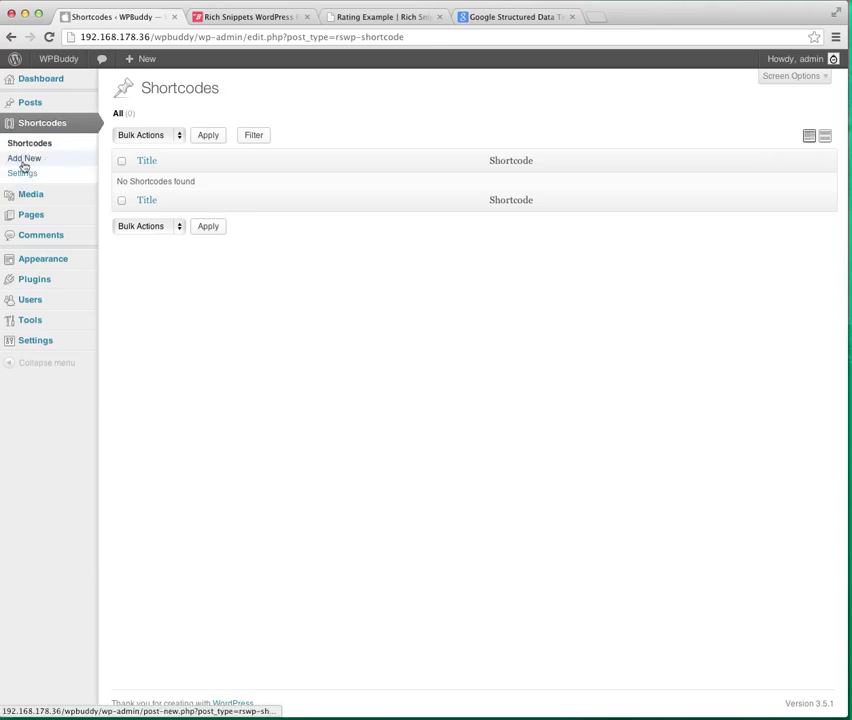
click(23, 164)
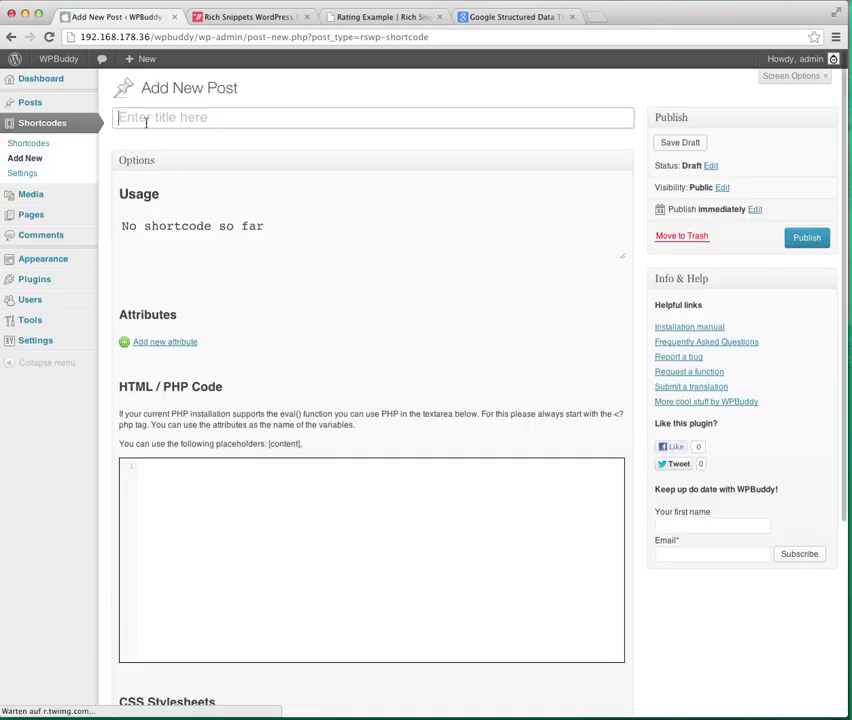
click(146, 121)
text(Rating)
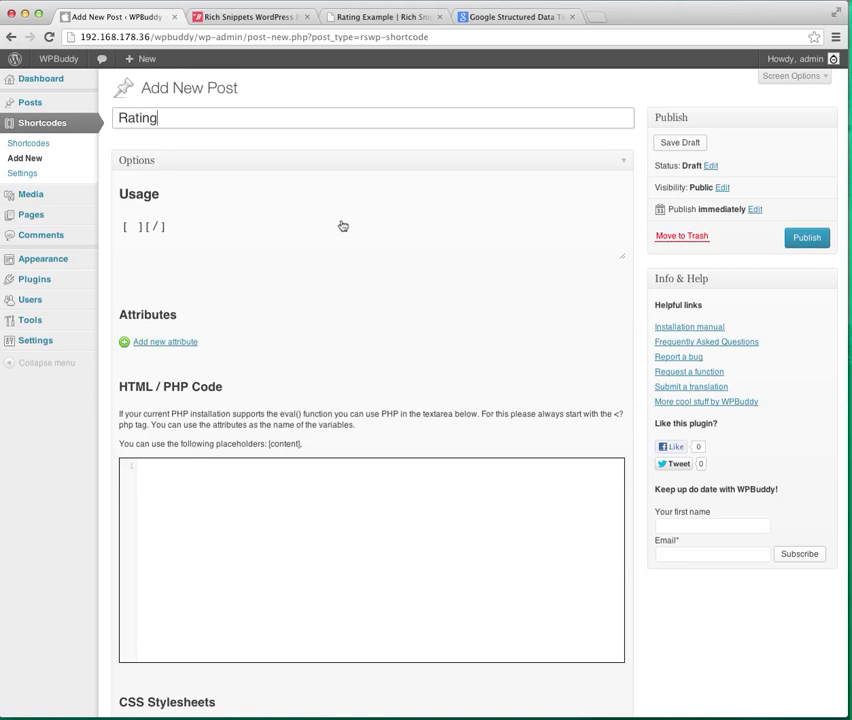
key(Tab)
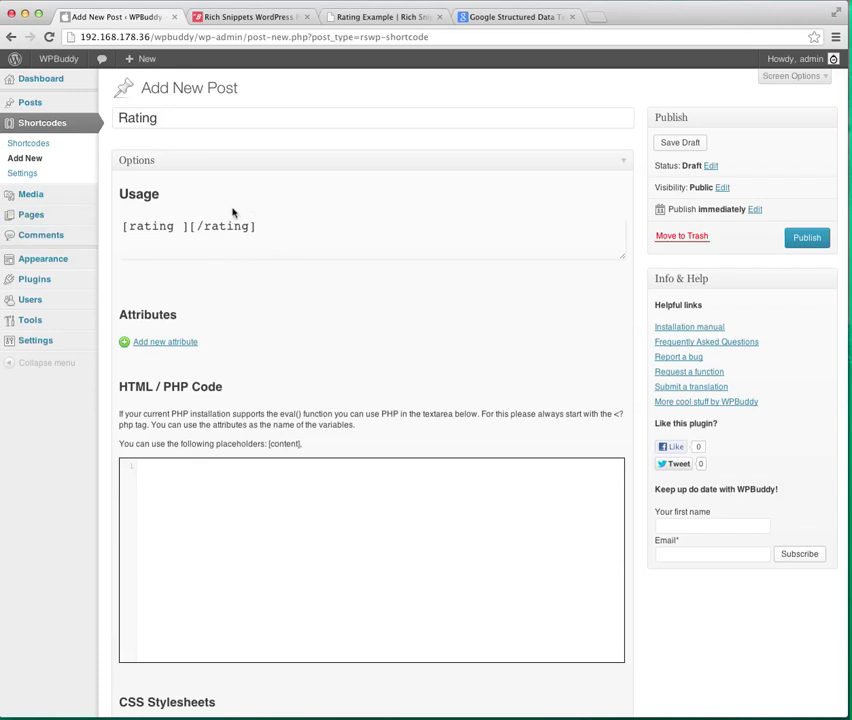
Open the plugin's installation manual and go to its Rich Snippet Code Examples page.
scroll(276, 240, down, 2)
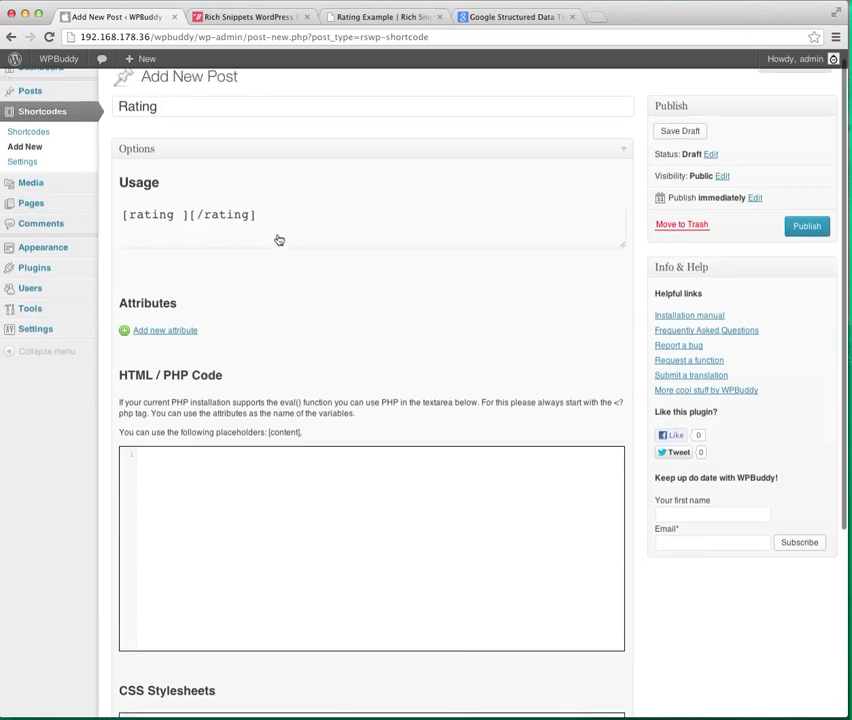
scroll(278, 238, down, 3)
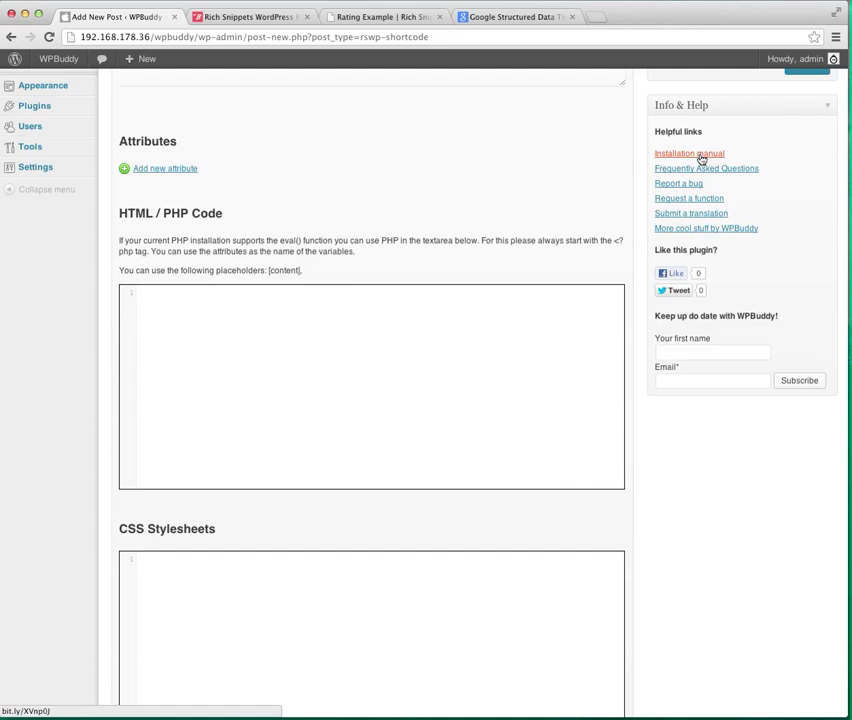
click(700, 157)
mouse_move(456, 137)
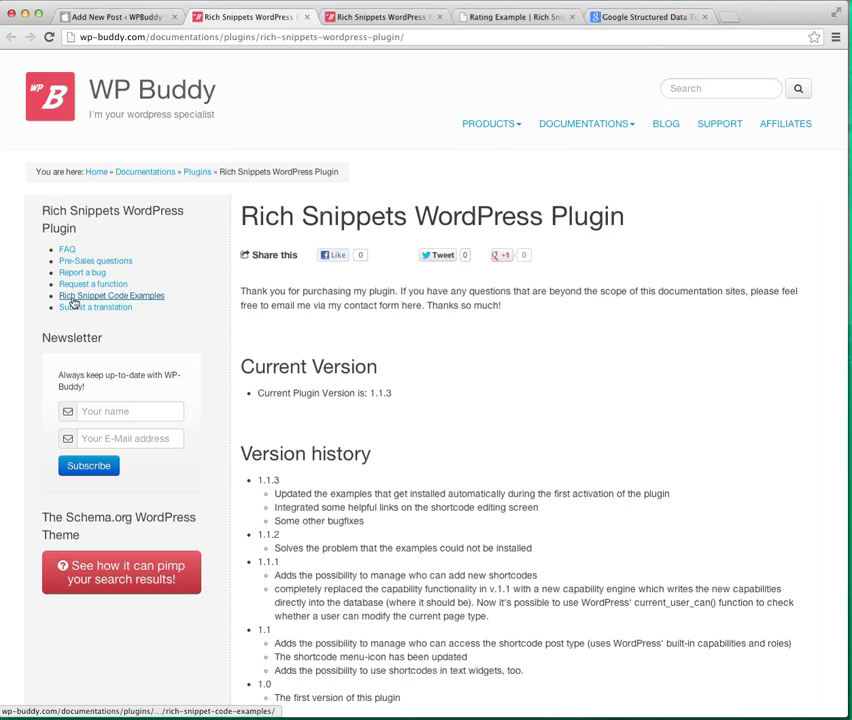
click(124, 298)
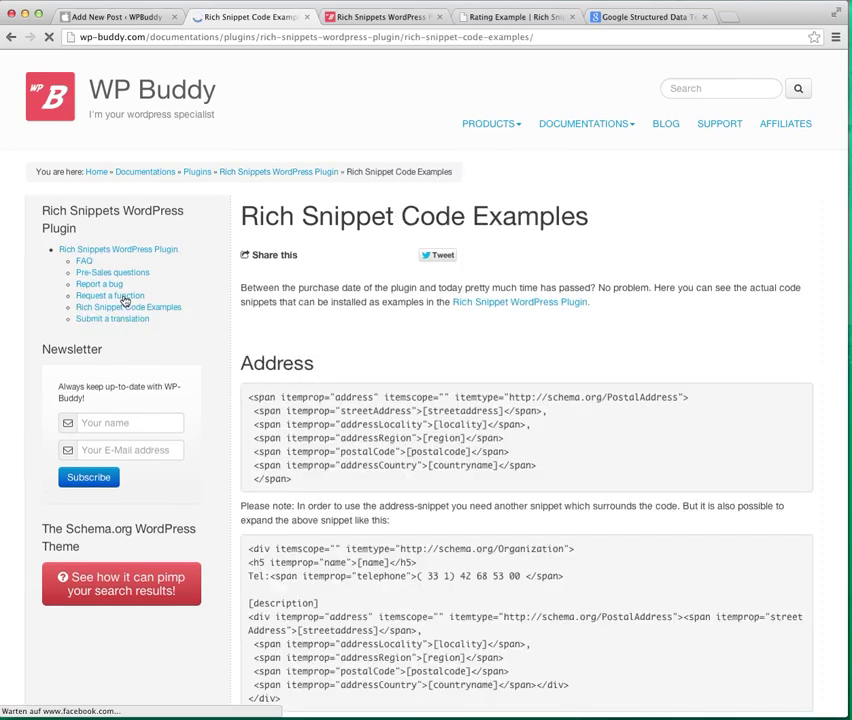
Copy the complete source of the Rating code example from its plain source view, and close that source window.
scroll(296, 300, down, 3)
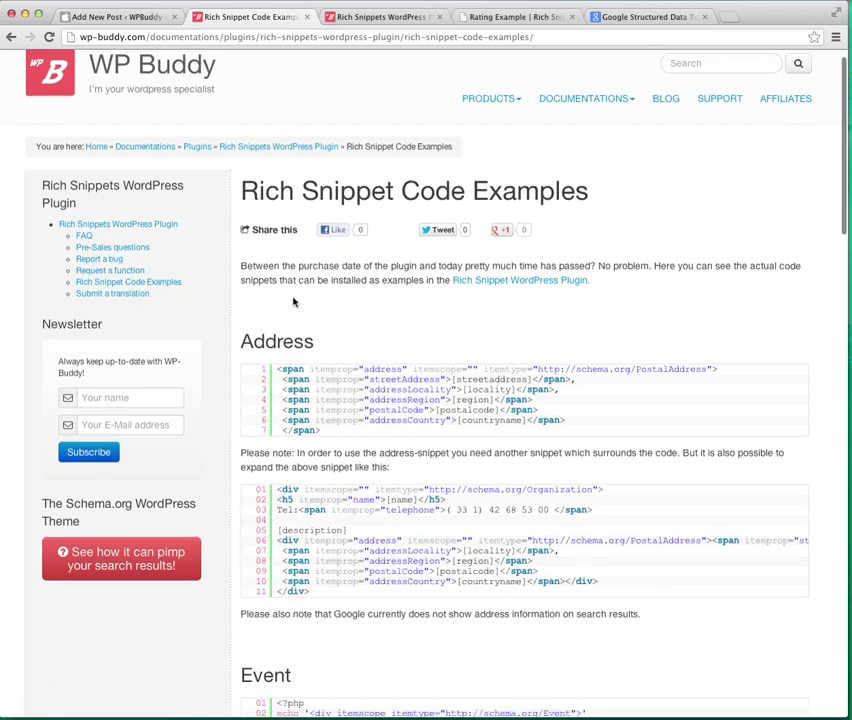
scroll(294, 300, down, 1)
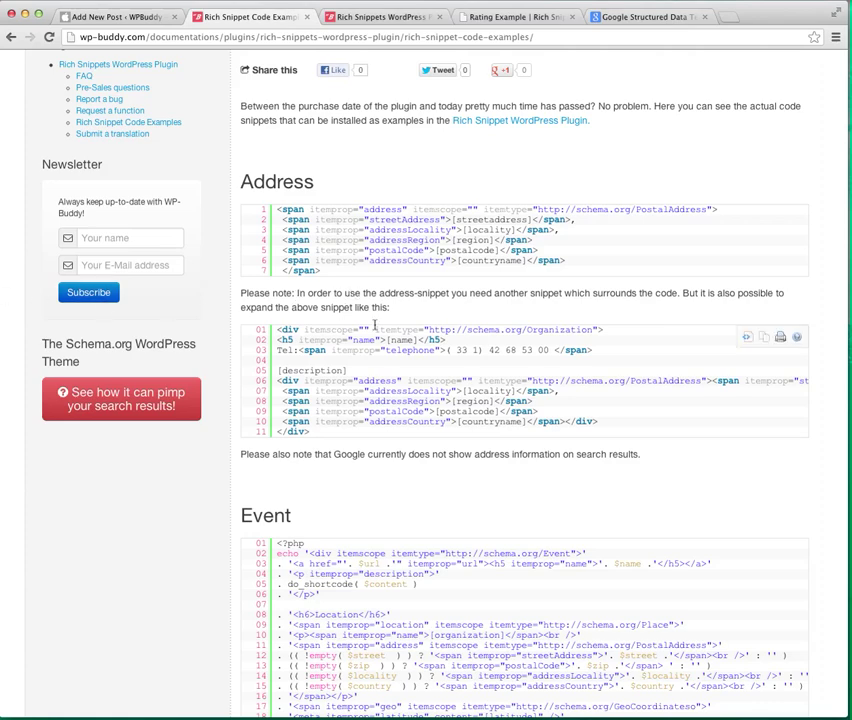
scroll(375, 327, down, 10)
scroll(375, 327, down, 10)
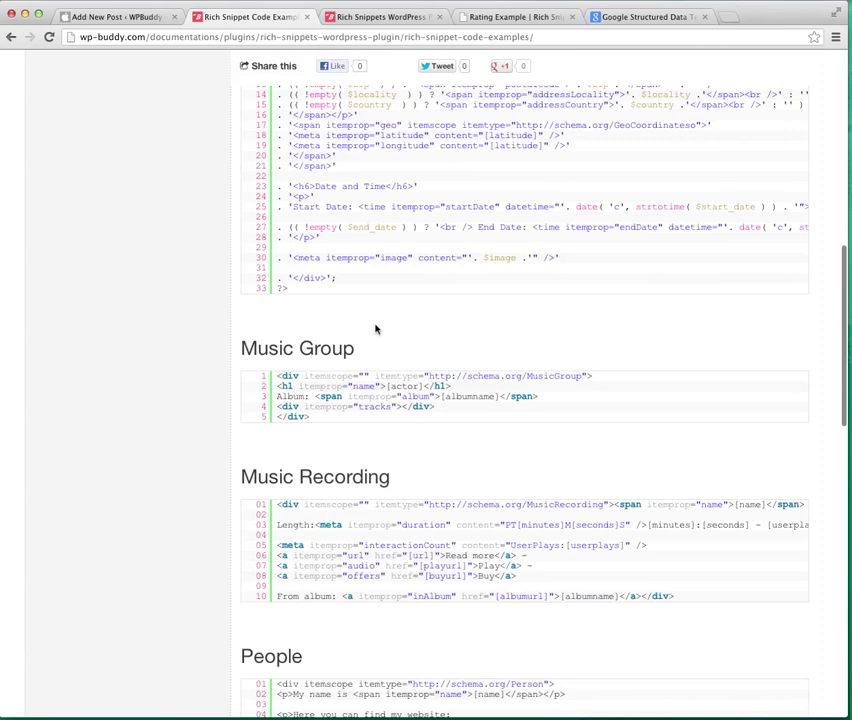
scroll(375, 327, down, 3)
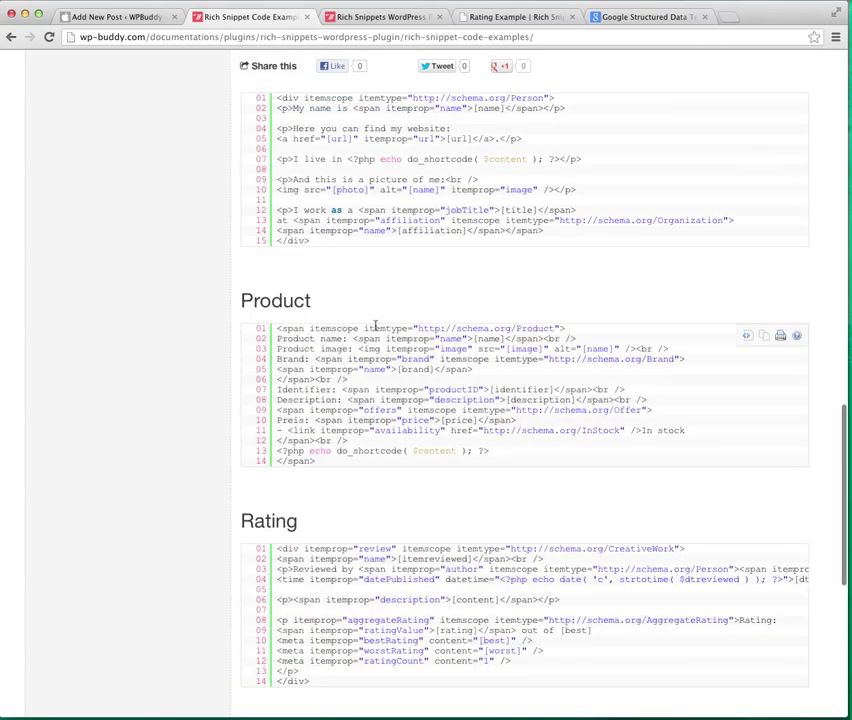
scroll(375, 327, down, 7)
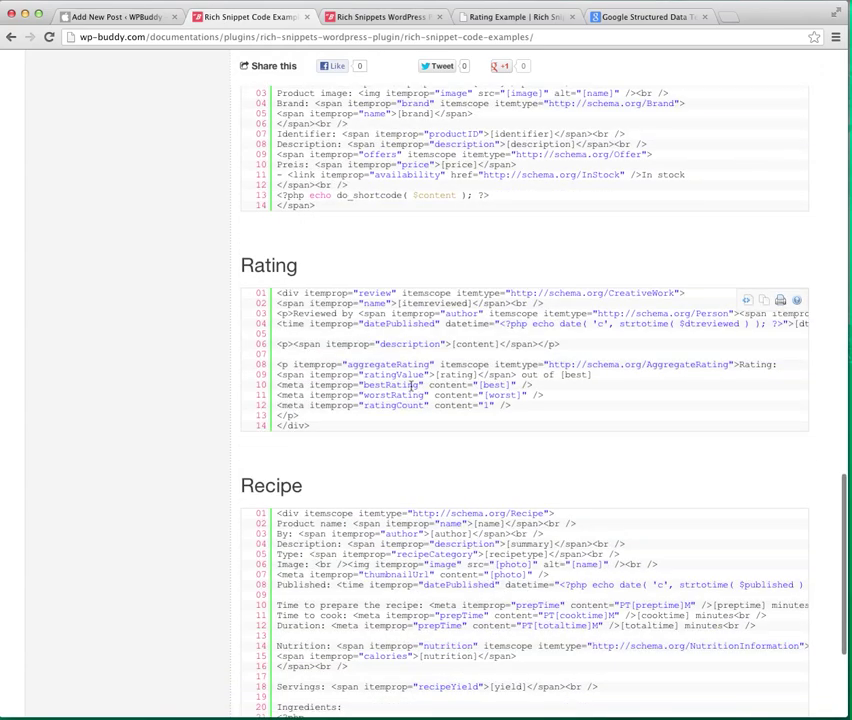
click(748, 302)
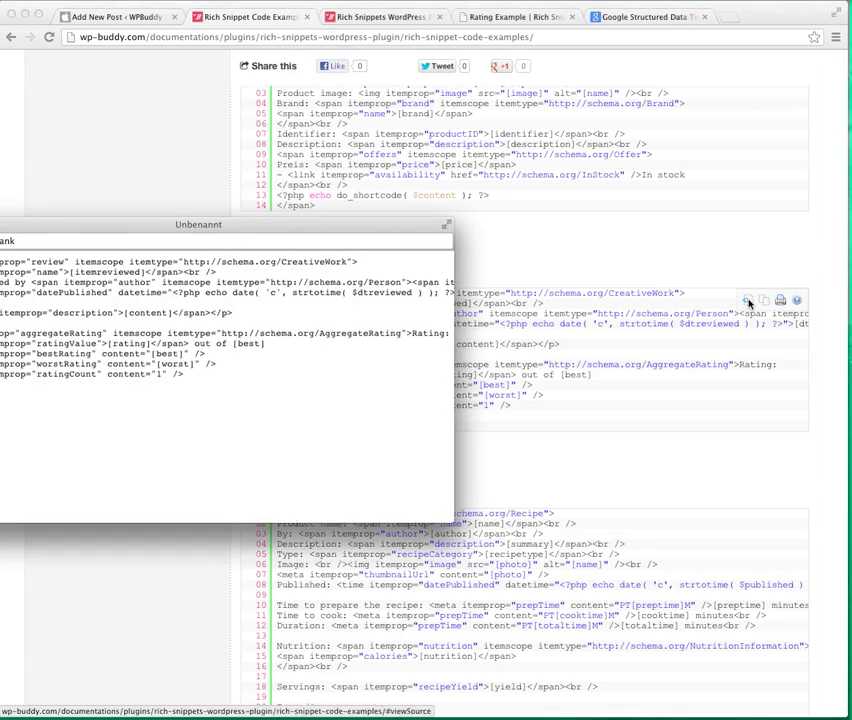
drag(135, 460, 33, 255)
drag(33, 221, 265, 220)
key(super+c)
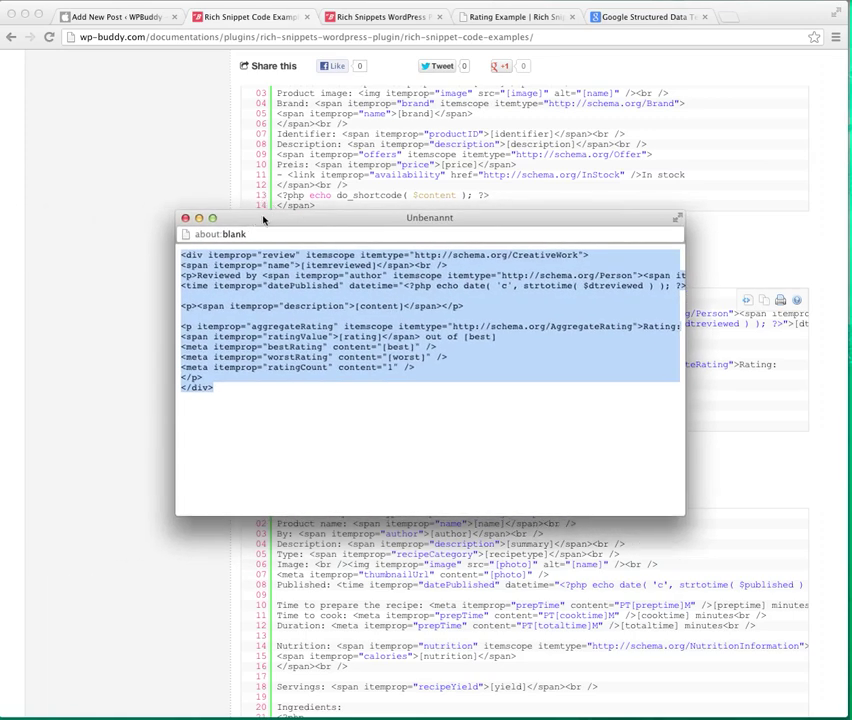
right_click(233, 324)
click(248, 330)
click(186, 219)
Return to the new Rating shortcode and paste the copied example into its HTML / PHP code.
click(127, 20)
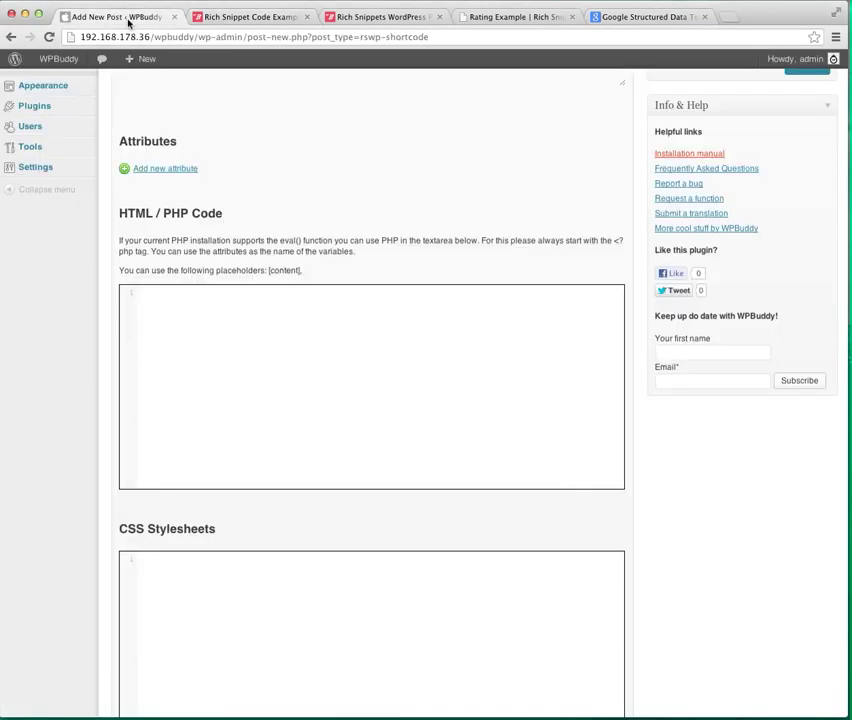
right_click(184, 340)
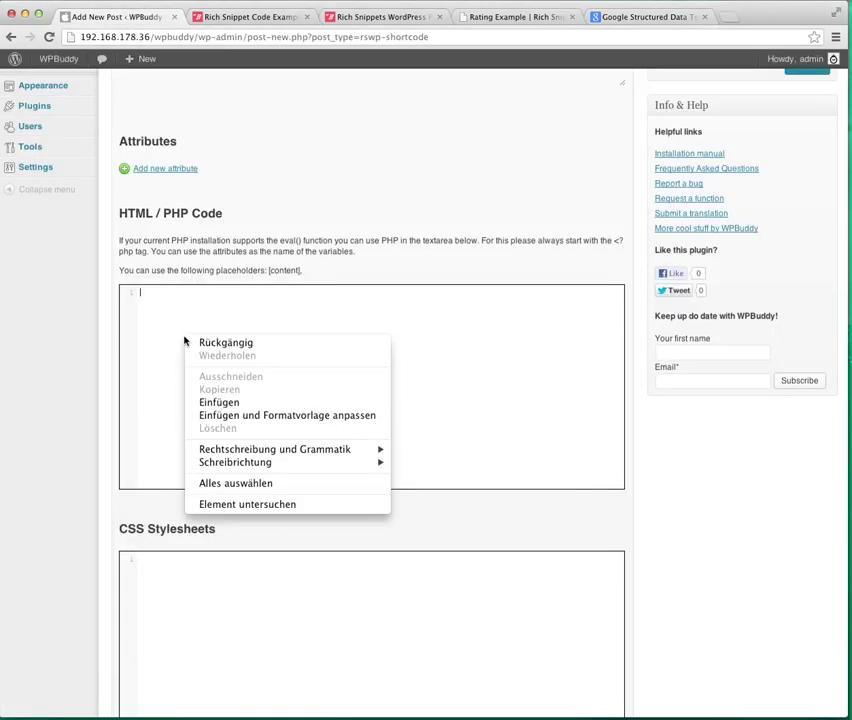
click(227, 403)
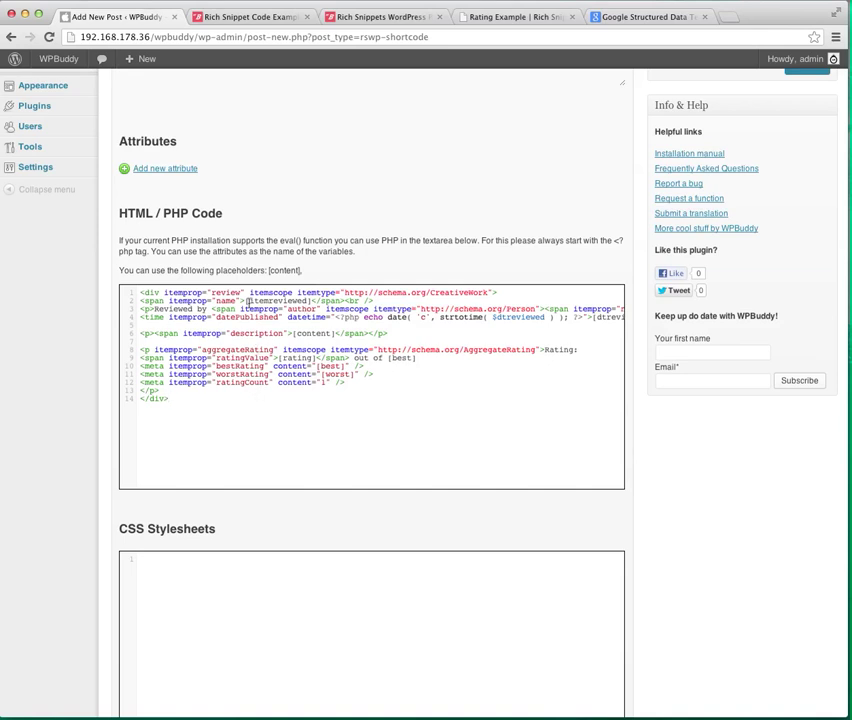
Add an attribute named itemreviewed, copying the name from the placeholder in the second line of the code.
drag(246, 300, 312, 301)
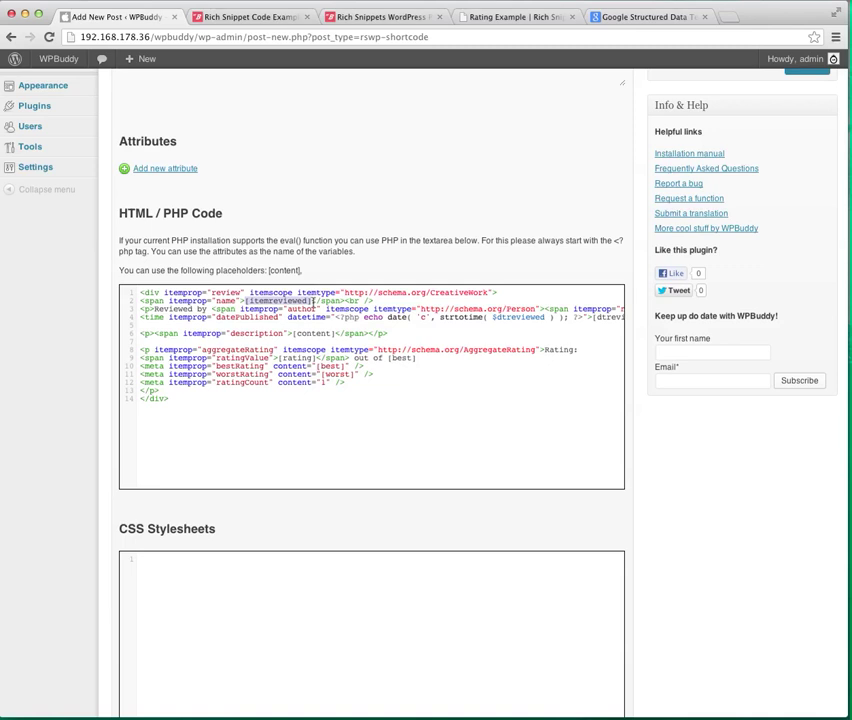
click(314, 314)
drag(310, 300, 257, 302)
key(ctrl+c)
click(157, 169)
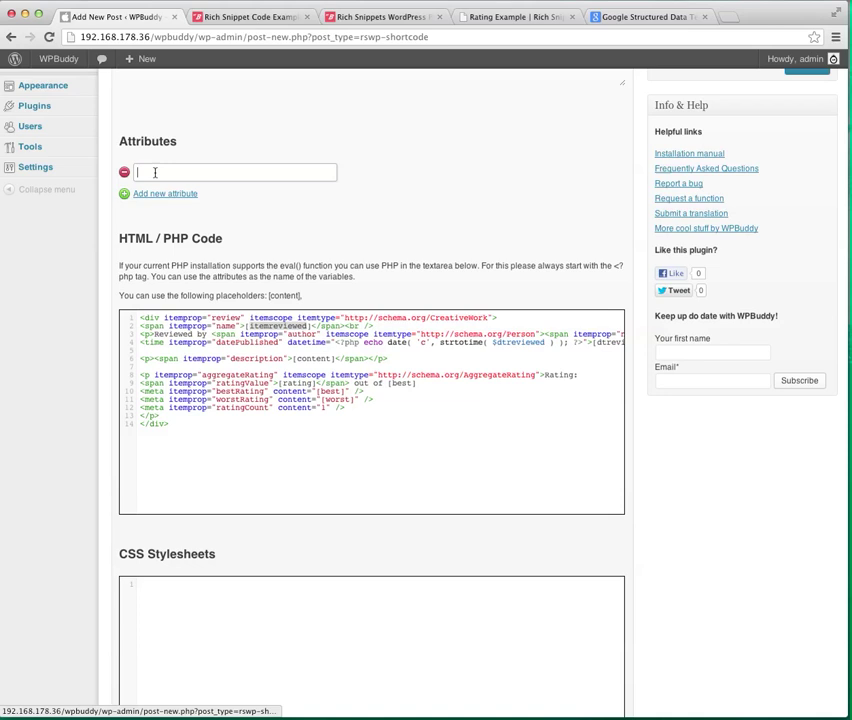
key(ctrl+v)
click(349, 333)
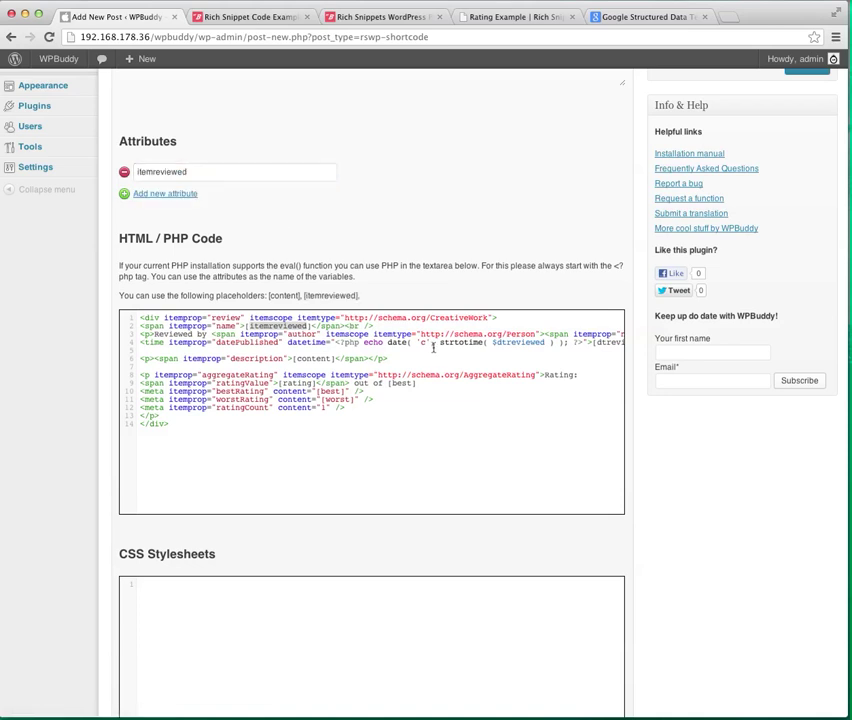
Add a second attribute named reviewer, copying the name from the author placeholder in the code.
scroll(422, 344, right, 5)
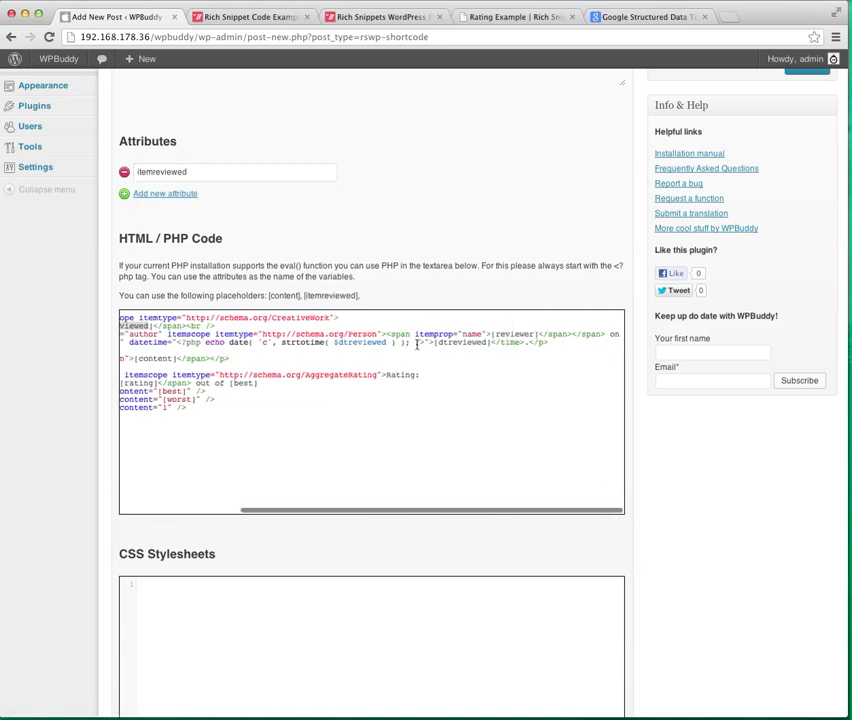
double_click(506, 334)
key(ctrl+c)
click(180, 194)
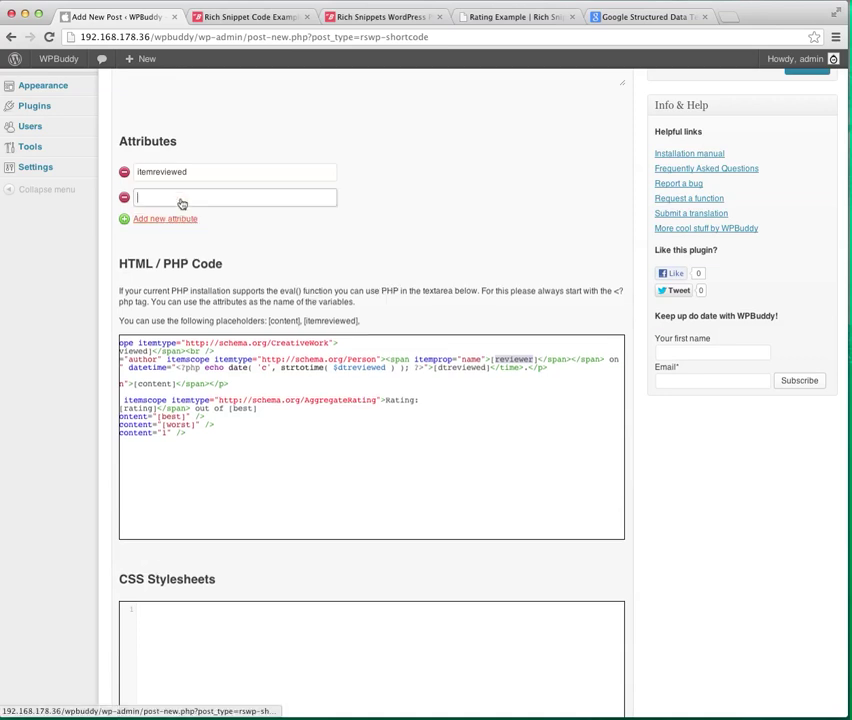
key(ctrl+v)
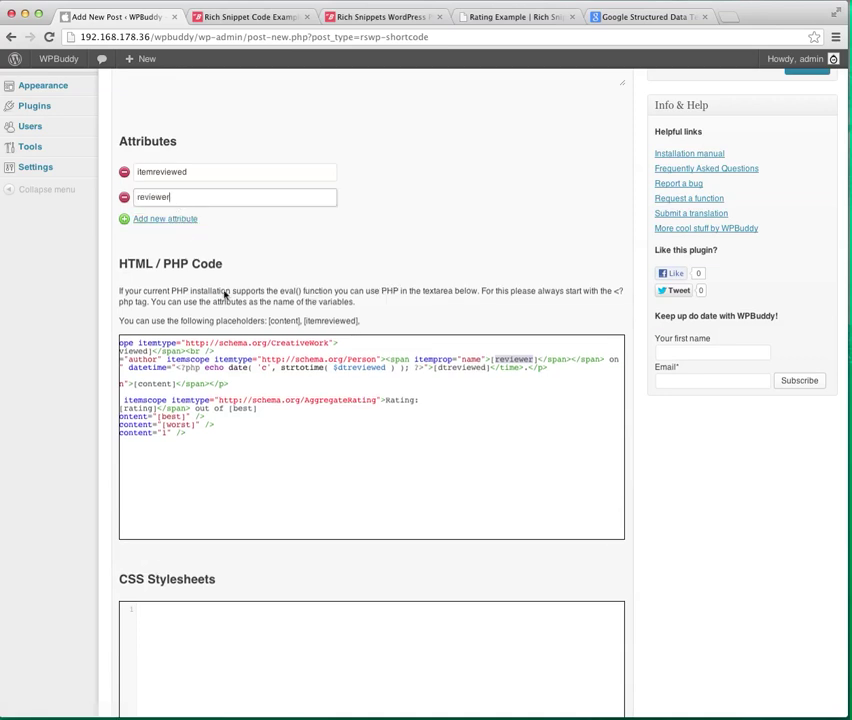
Add a third attribute named dtreviewed, copying the name from the date placeholder in the HTML / PHP code.
double_click(470, 367)
key(ctrl+c)
click(165, 218)
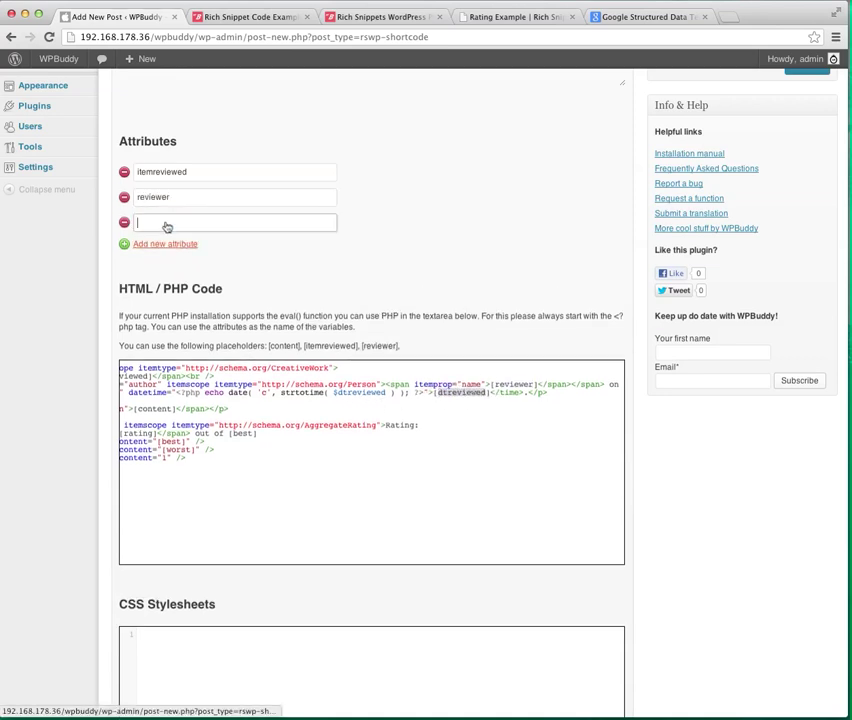
key(ctrl+v)
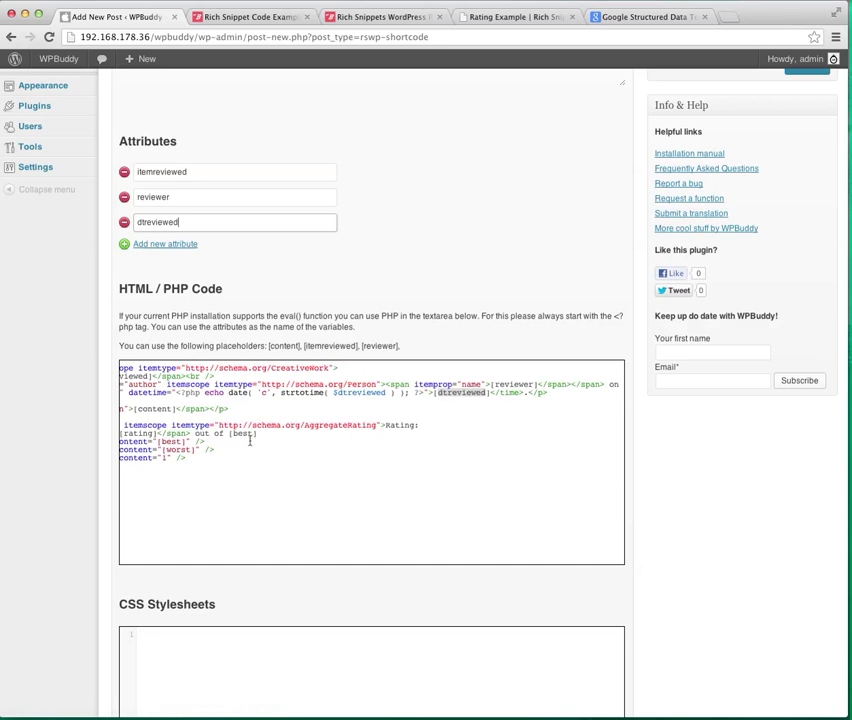
Add two more attributes named best and worst, copying each name from its placeholder in the code.
double_click(243, 433)
key(ctrl+c)
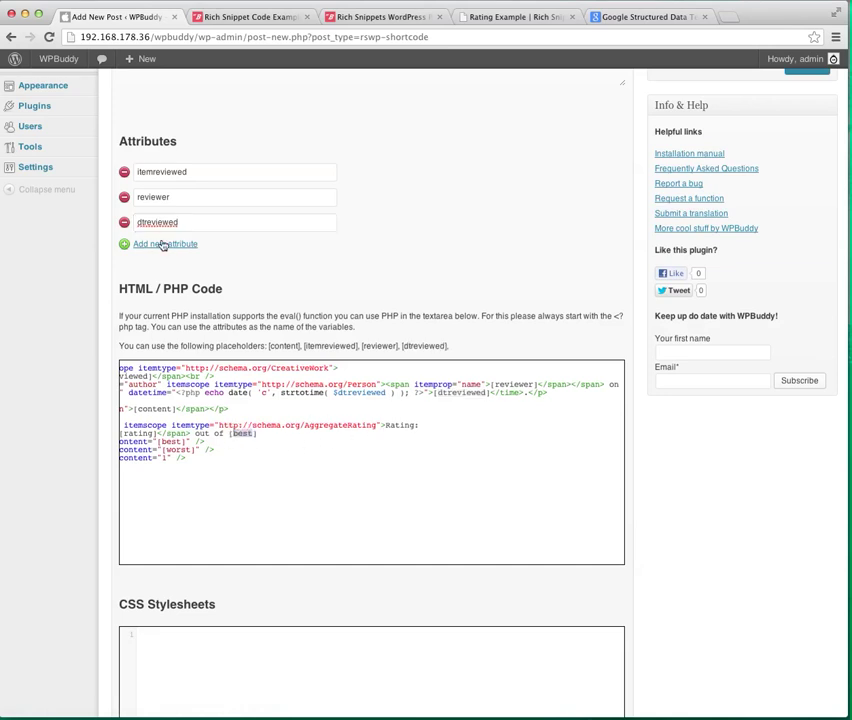
click(163, 245)
key(ctrl+v)
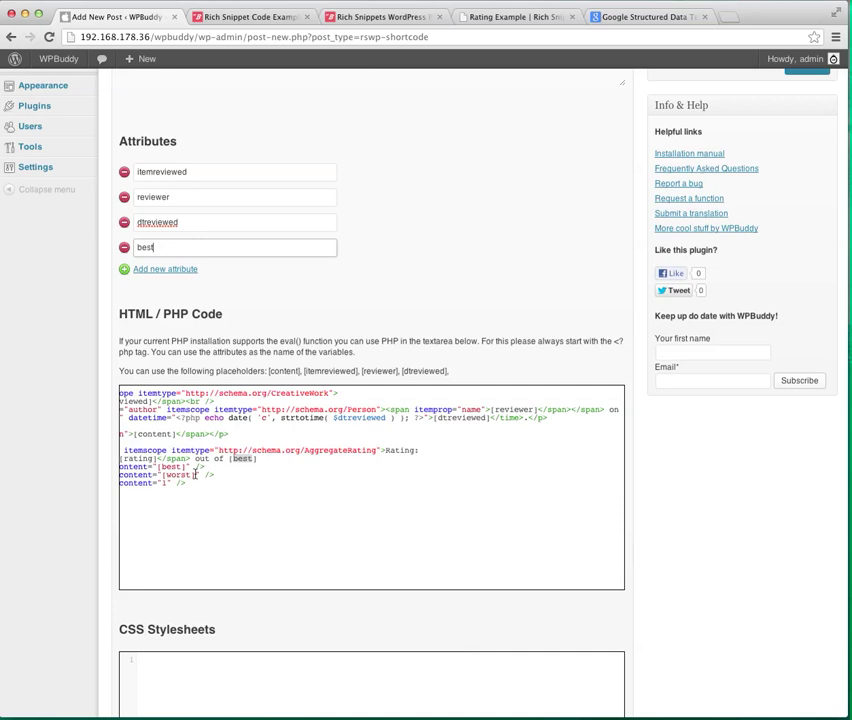
double_click(178, 474)
key(ctrl+c)
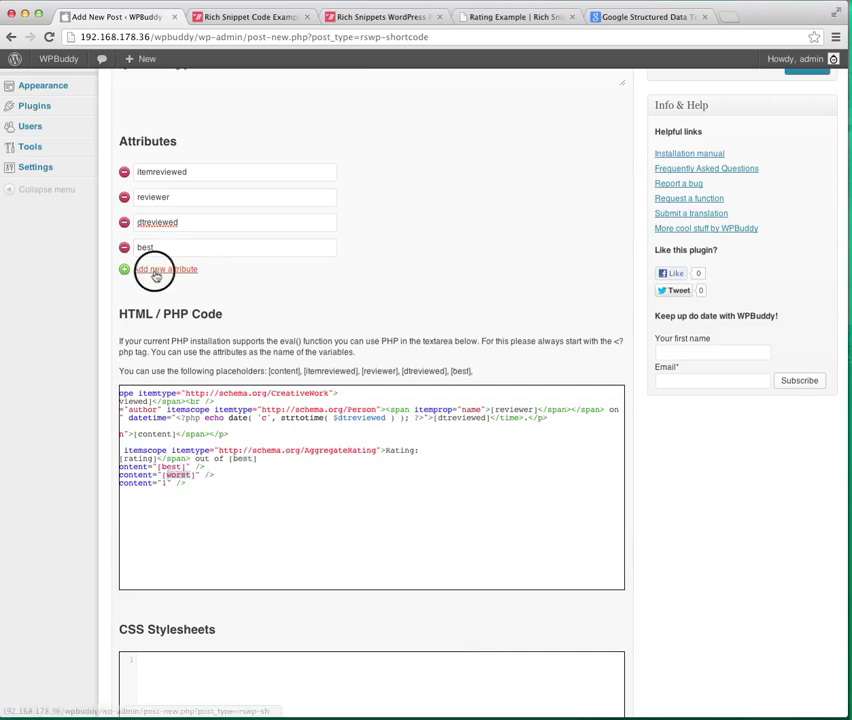
click(155, 272)
key(ctrl+v)
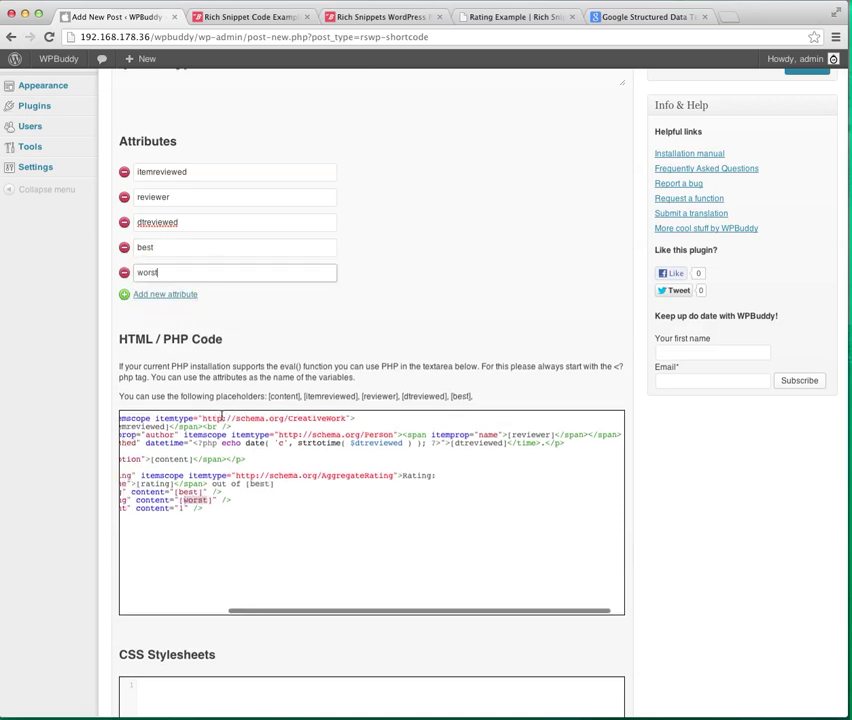
Add an attribute named rating from the code's rating placeholder, and refresh the shortcode usage so it includes that attribute.
scroll(222, 416, left, 3)
double_click(166, 484)
key(super+c)
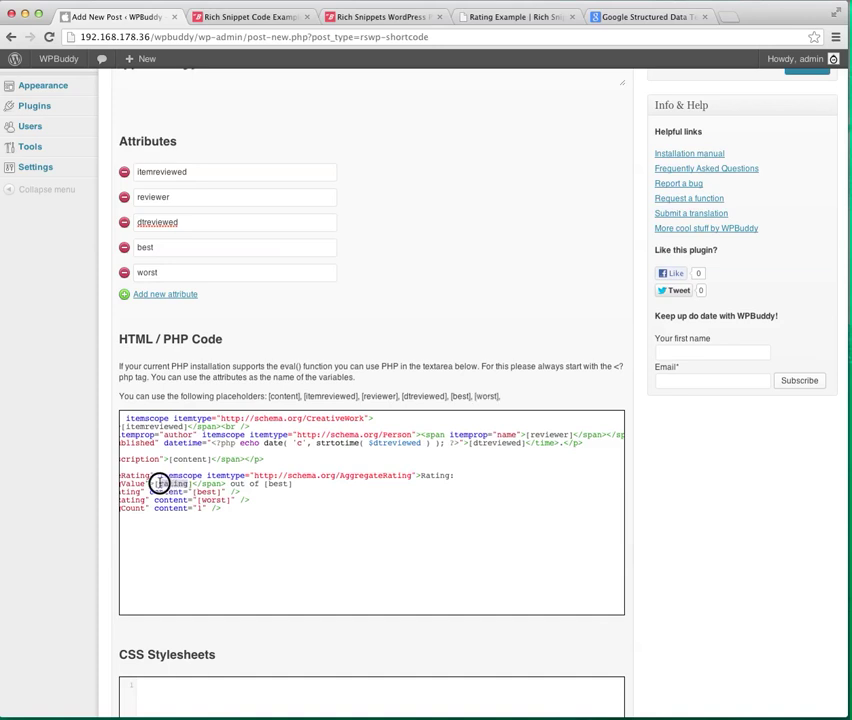
click(166, 296)
click(166, 297)
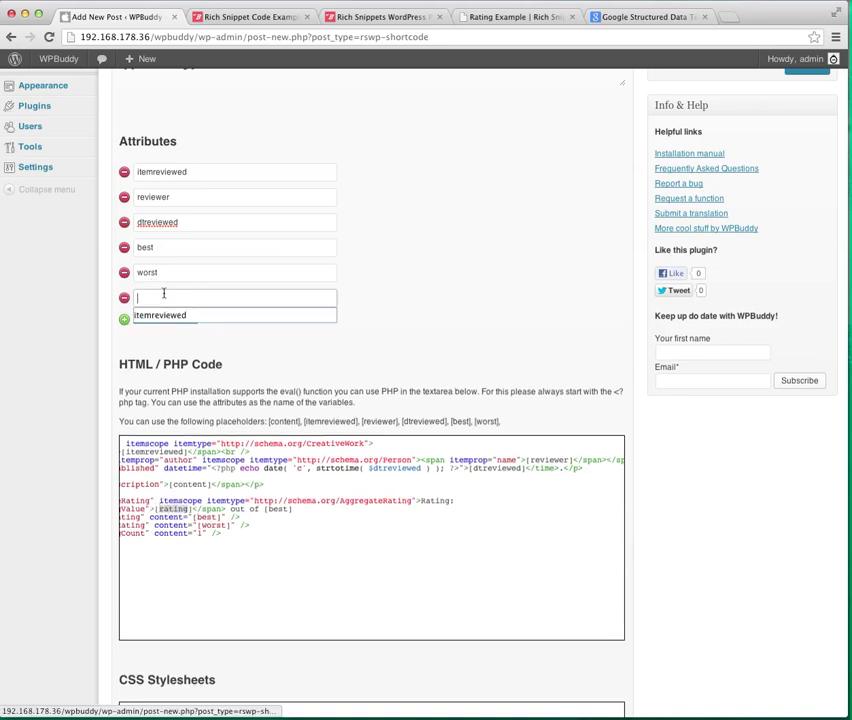
key(super+v)
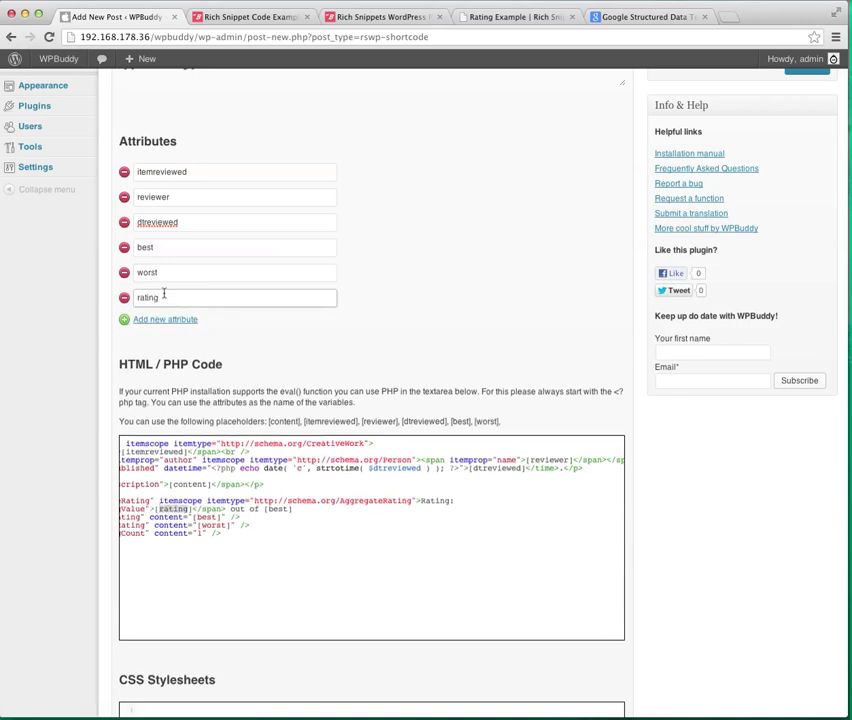
scroll(171, 293, up, 3)
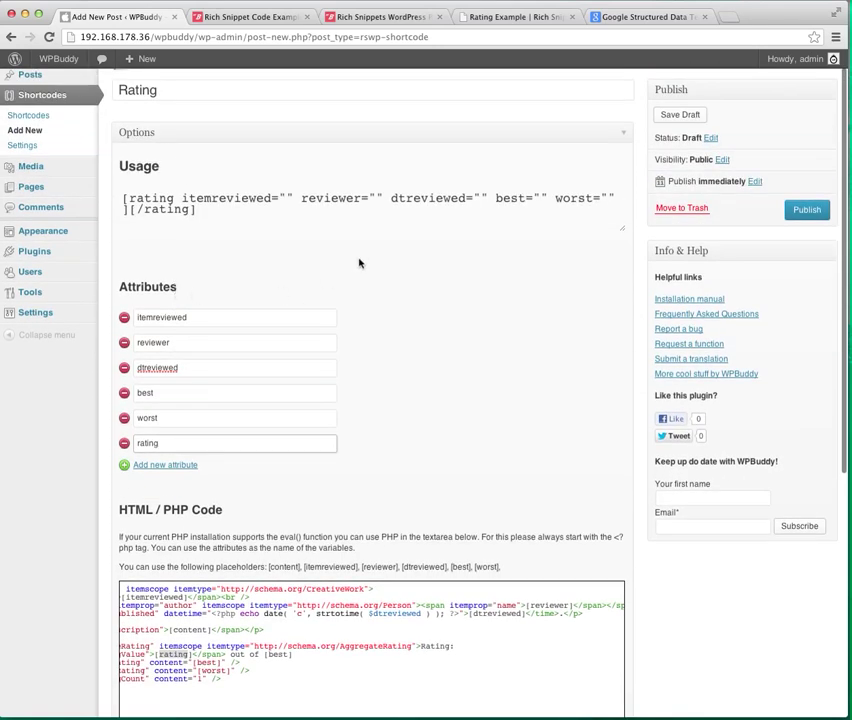
click(361, 258)
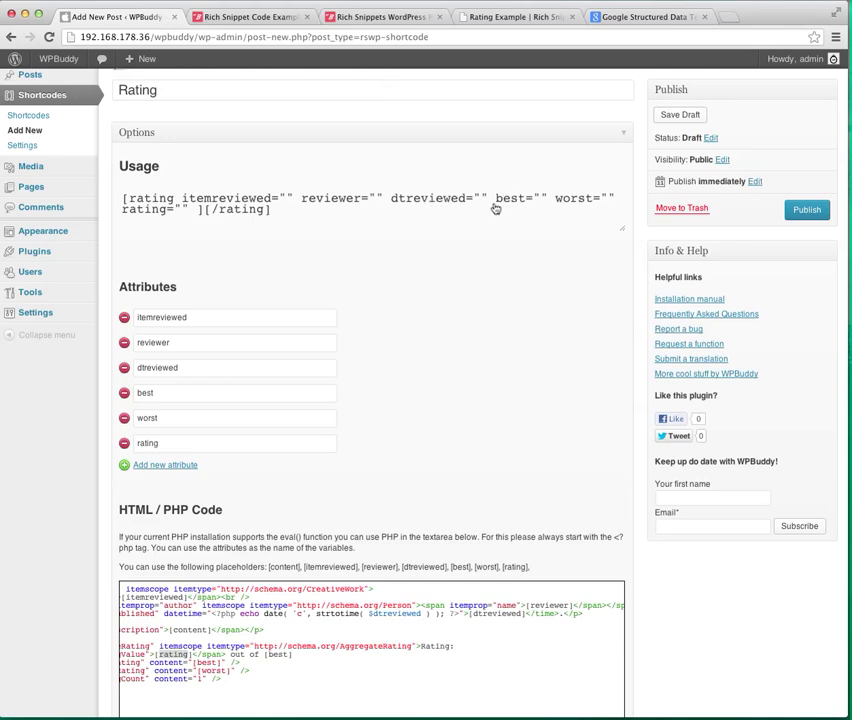
Review the Rating shortcode's attributes and code, and publish the shortcode.
scroll(490, 222, down, 2)
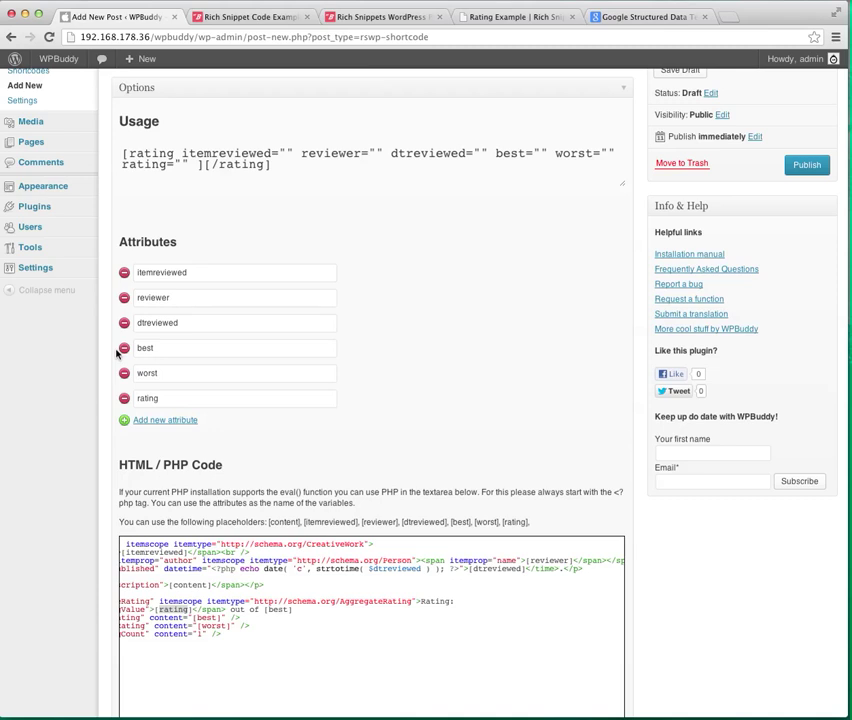
scroll(246, 351, down, 1)
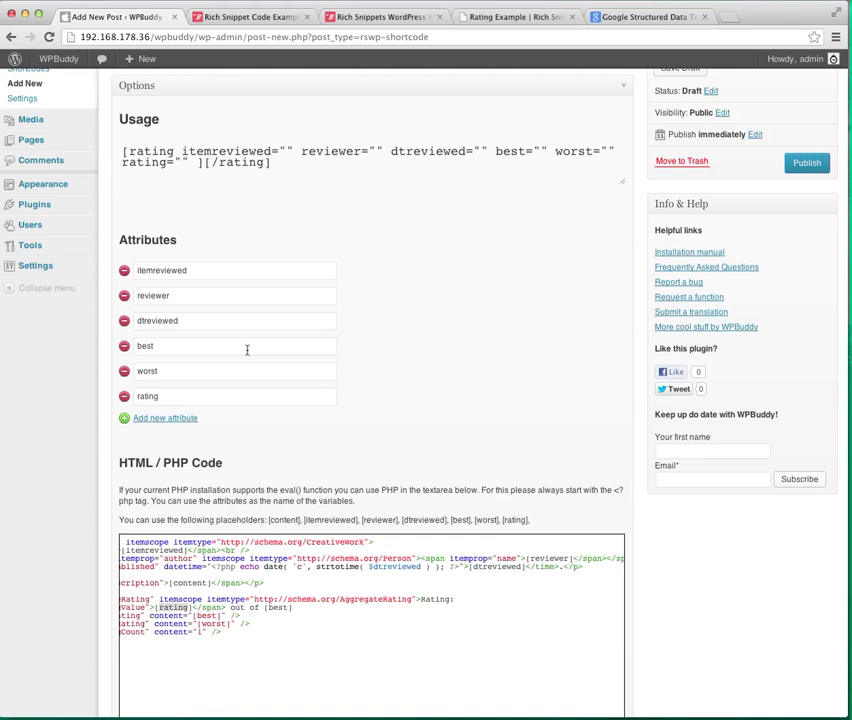
scroll(240, 262, up, 1)
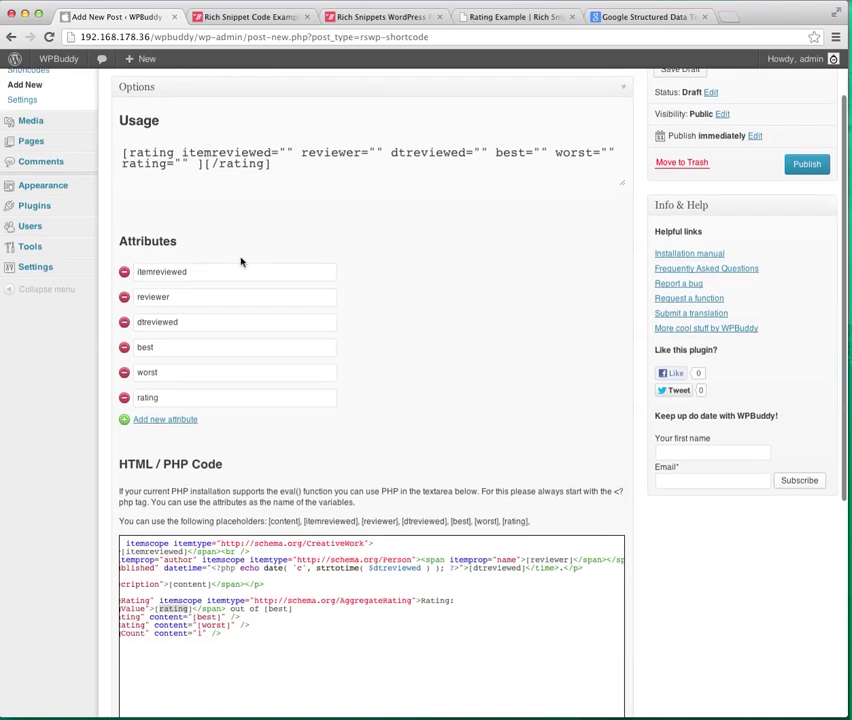
click(805, 168)
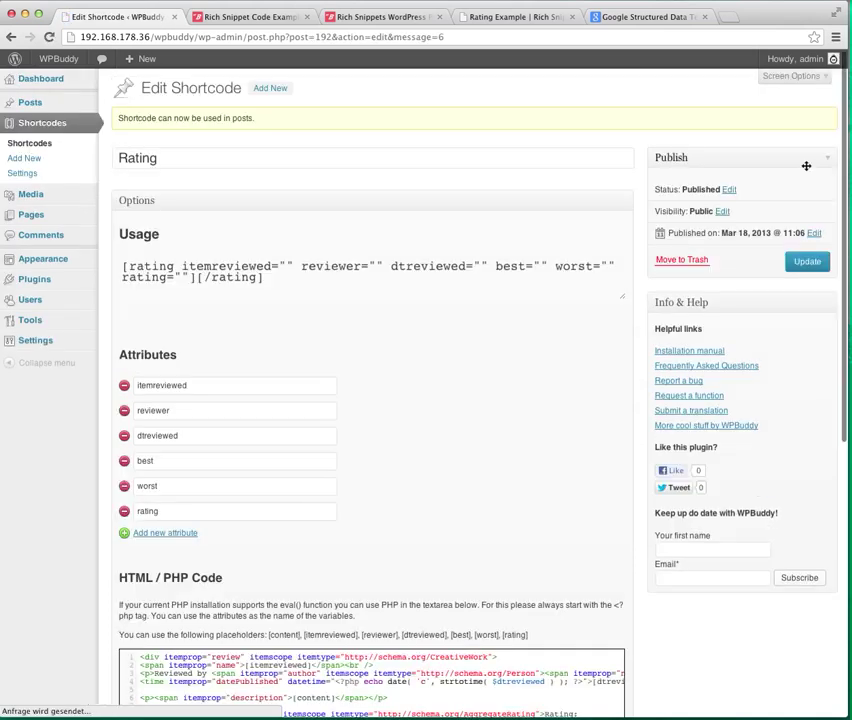
Copy the complete usage text of the published Rating shortcode.
click(282, 285)
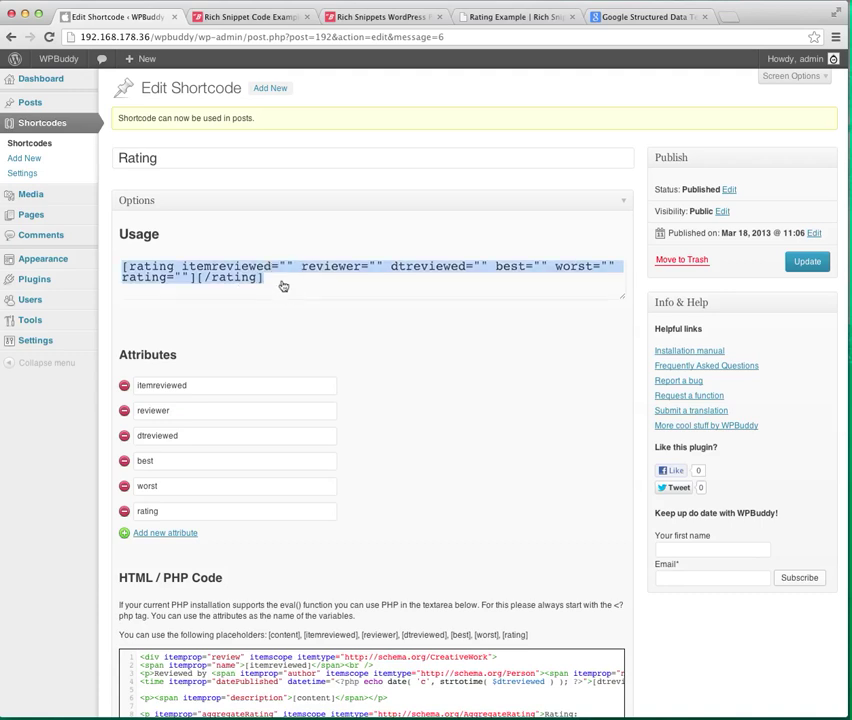
drag(261, 281, 121, 266)
right_click(190, 273)
click(224, 324)
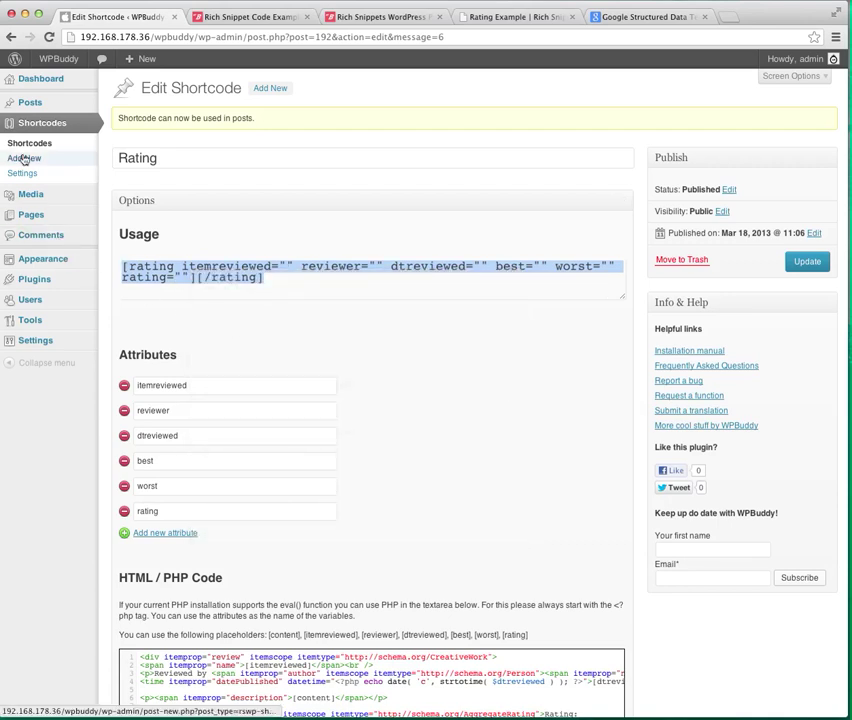
Start a new page in a separate browser tab, title it "A cup of tea" and paste the copied shortcode as its content.
mouse_move(47, 218)
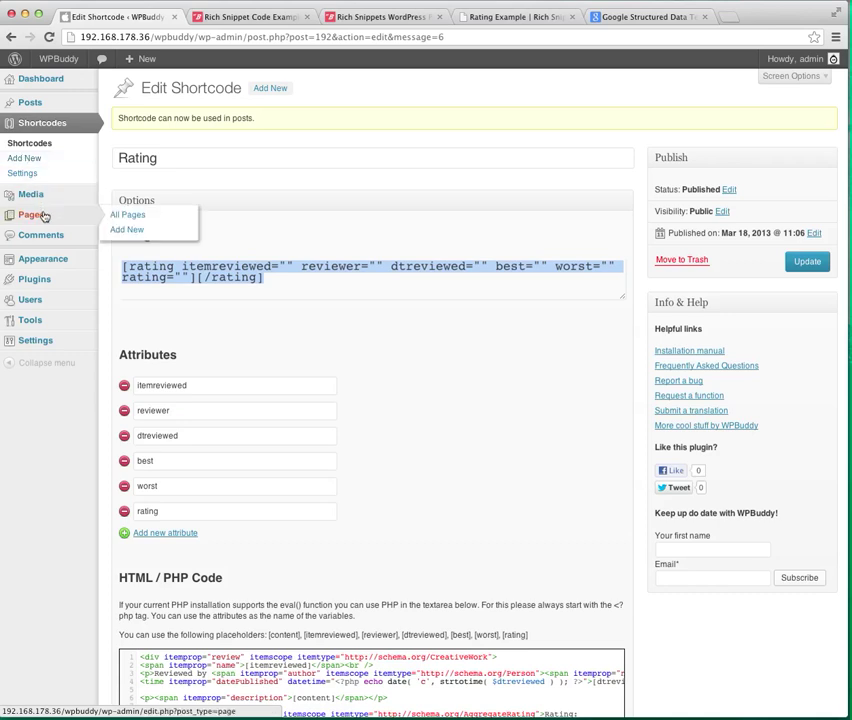
right_click(147, 234)
click(147, 234)
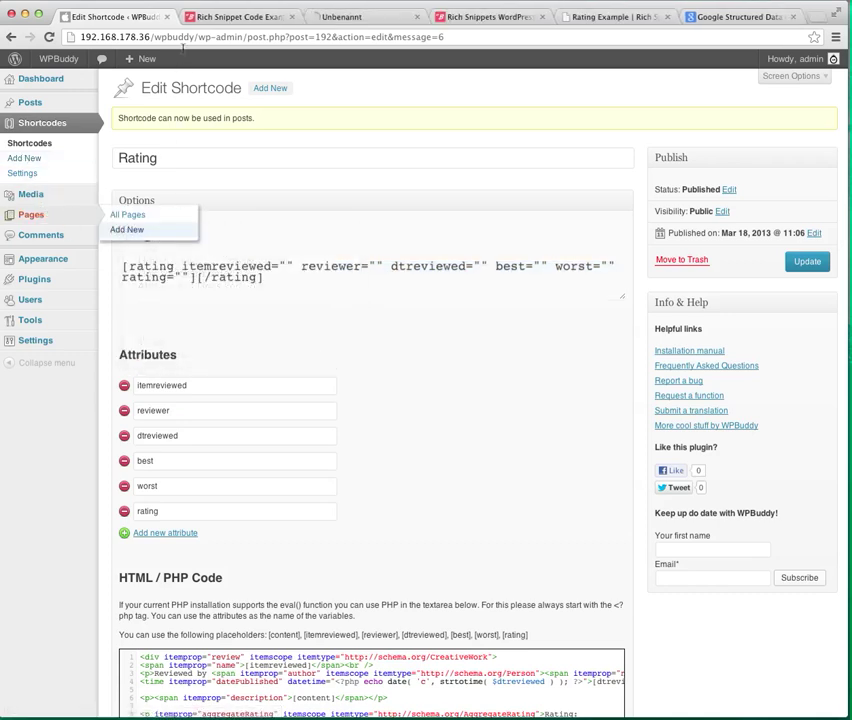
click(348, 22)
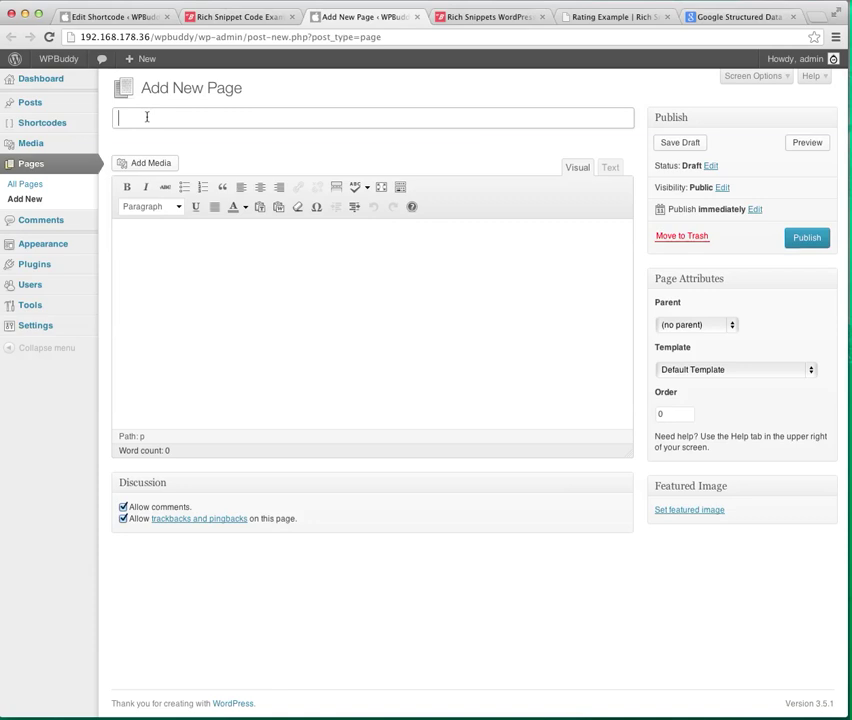
text(A cup of tea)
click(255, 283)
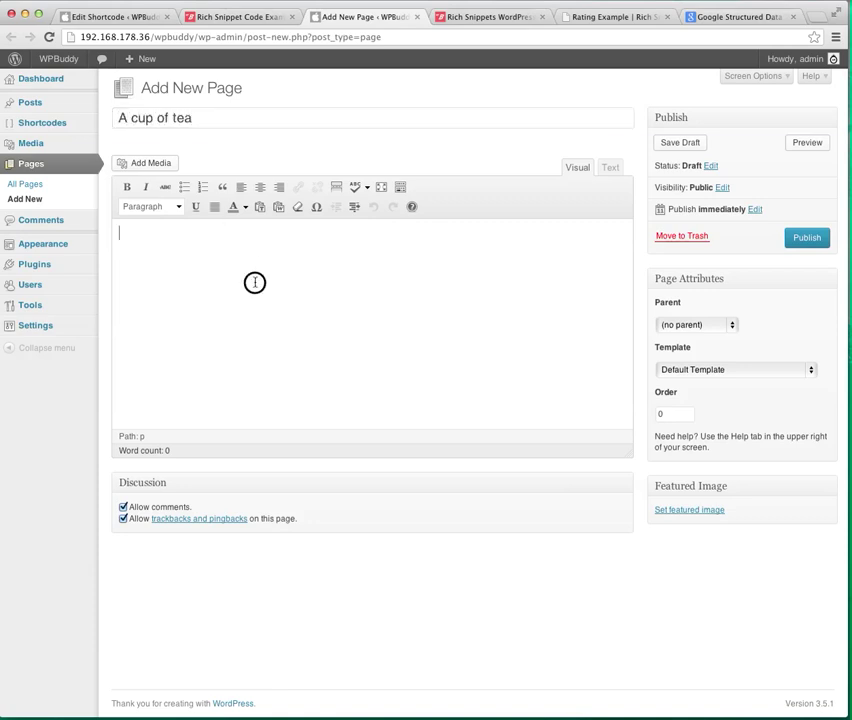
key(super+v)
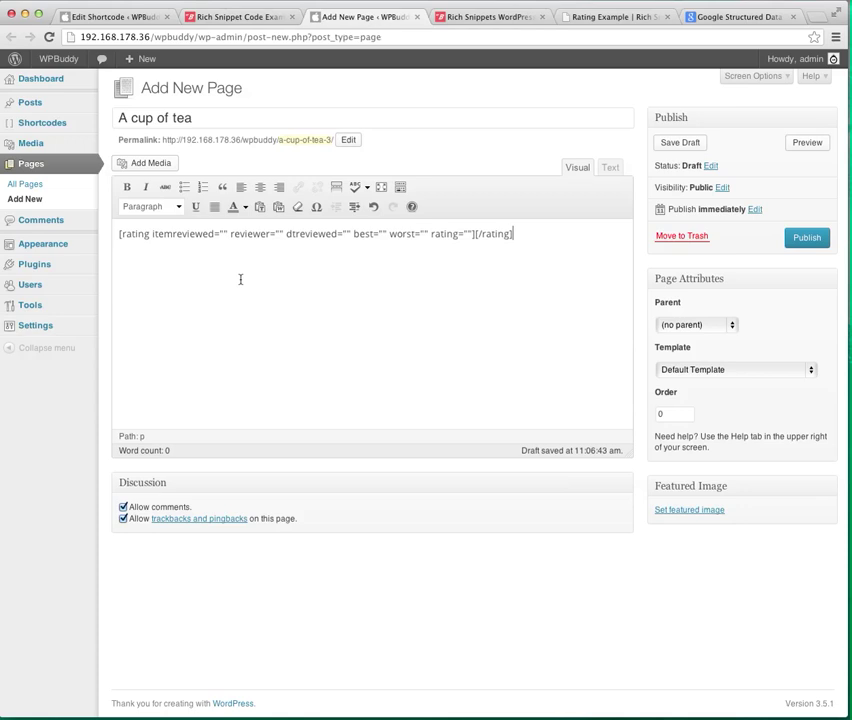
In the pasted shortcode, set itemreviewed to "A cup of tea", reviewer to "WP-Buddy" and dtreviewed to "2013-03-18".
click(223, 235)
text(A cup of )
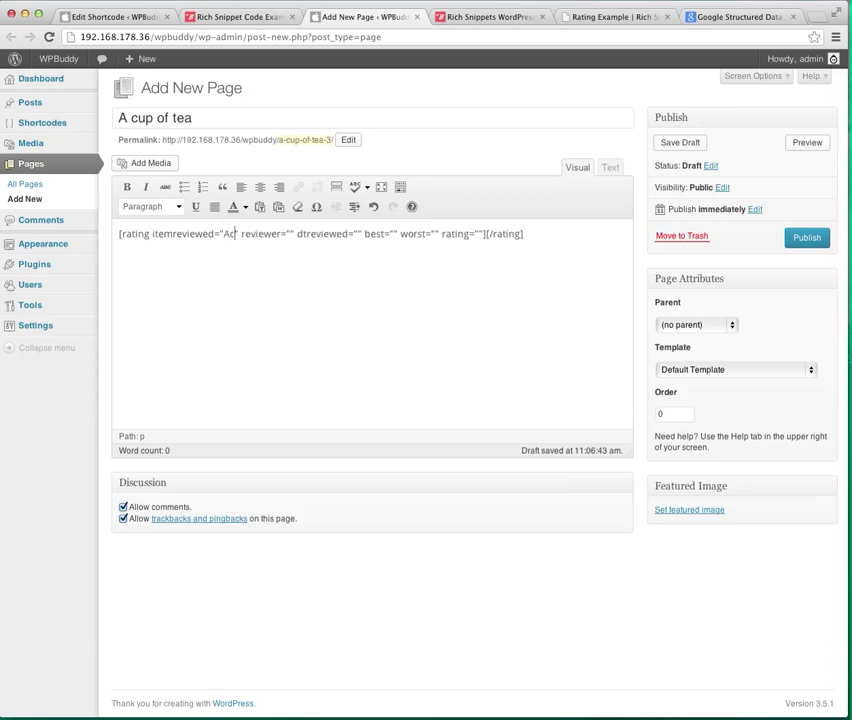
text(tea)
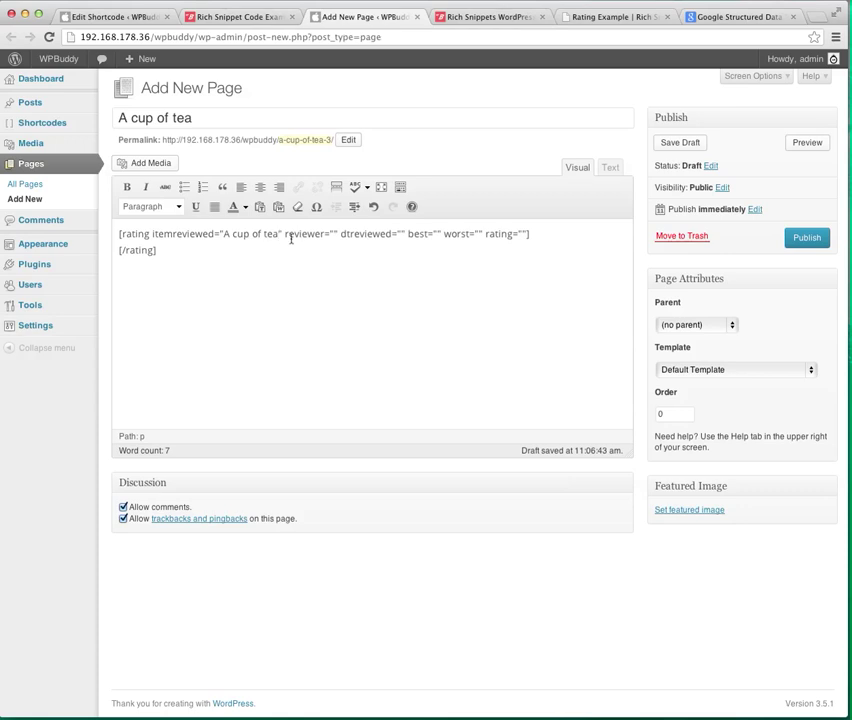
click(335, 234)
text(WP-Buddy)
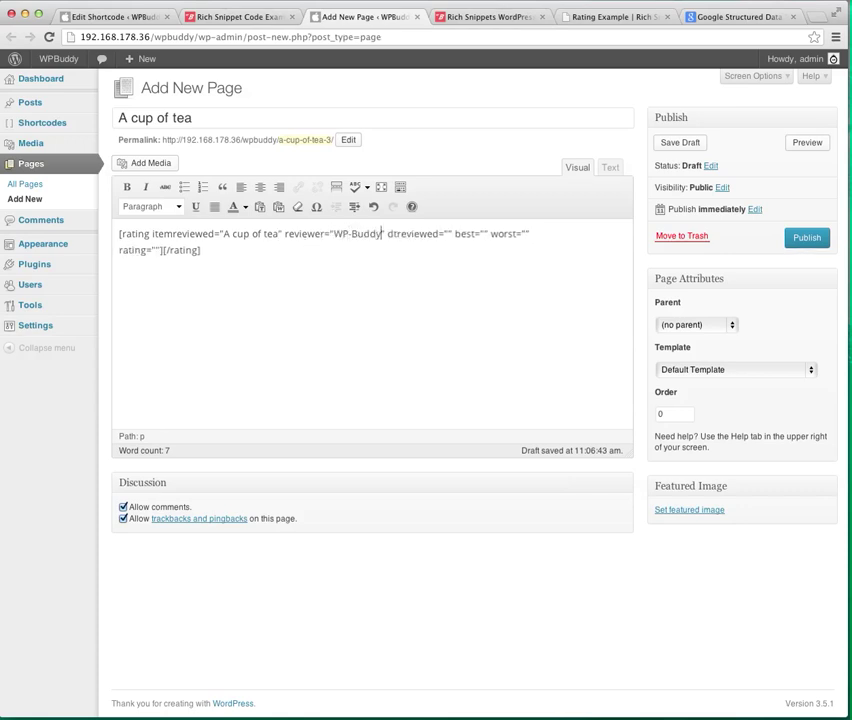
click(448, 234)
text(2013-)
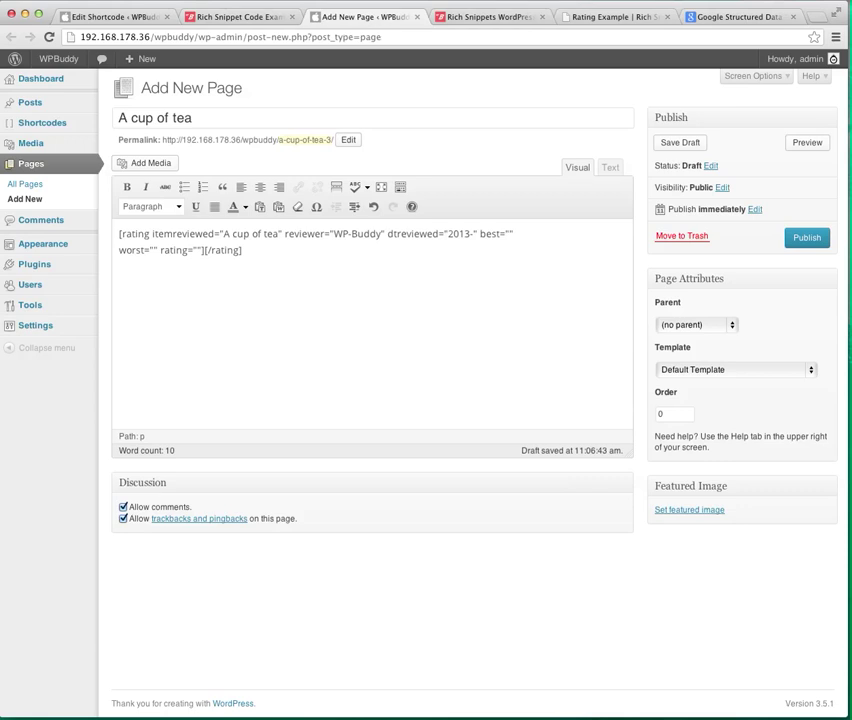
text(03-18)
Set the shortcode's best value to 10, worst to 0 and rating to 7.
text(10)
click(201, 251)
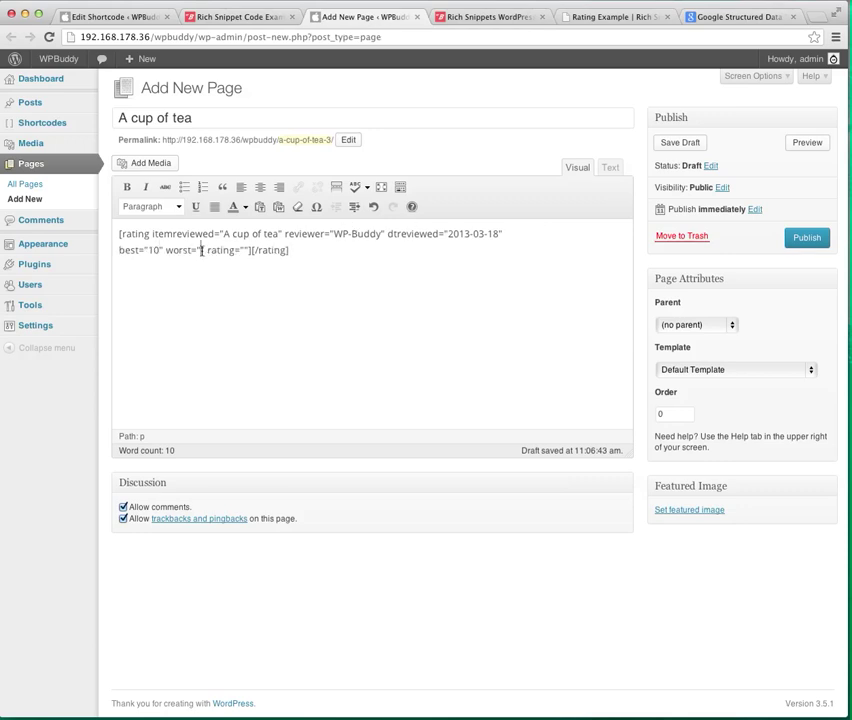
text(0)
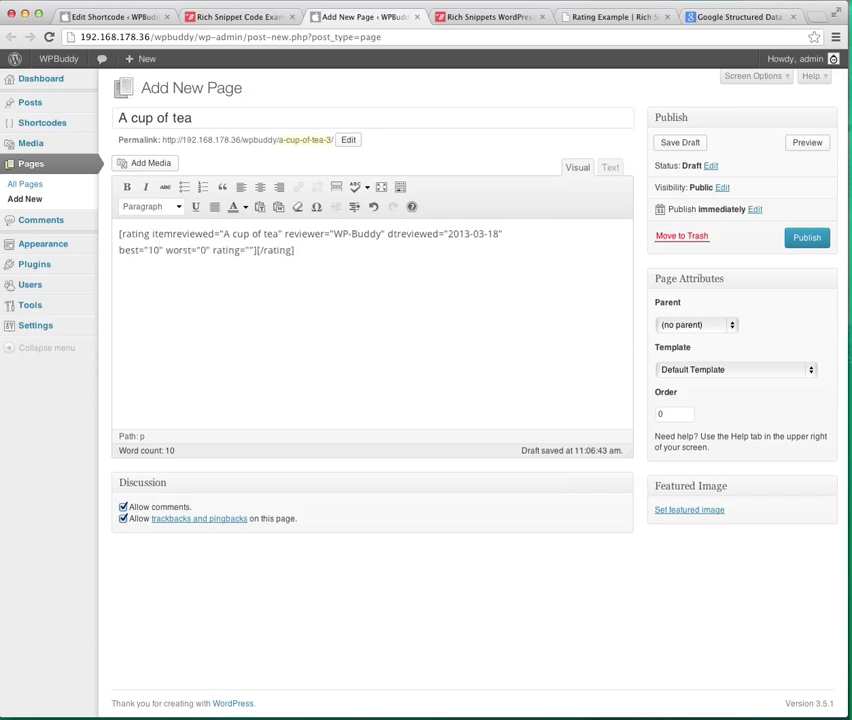
click(251, 249)
text(7)
Write "This cup of tea was amazing!" on its own line between the opening and closing rating tags, and publish the page.
key(Return)
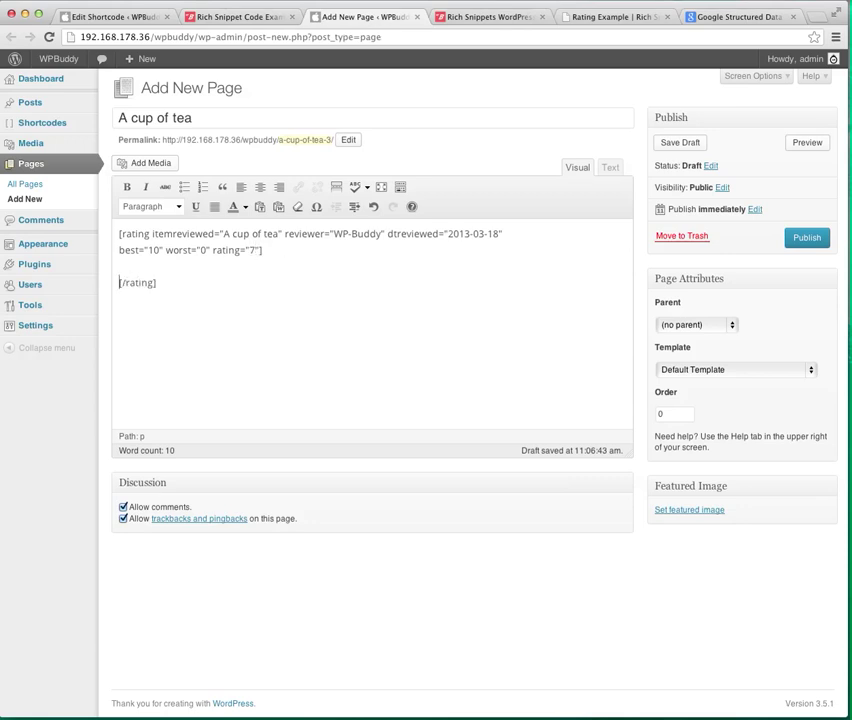
click(278, 252)
key(Return)
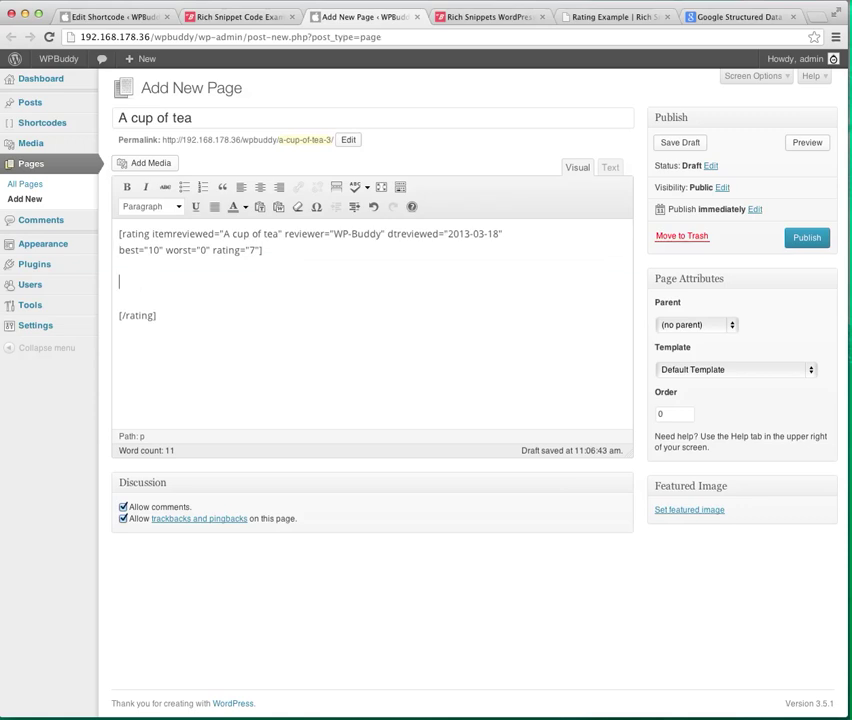
text(This cup of tea was amazing!)
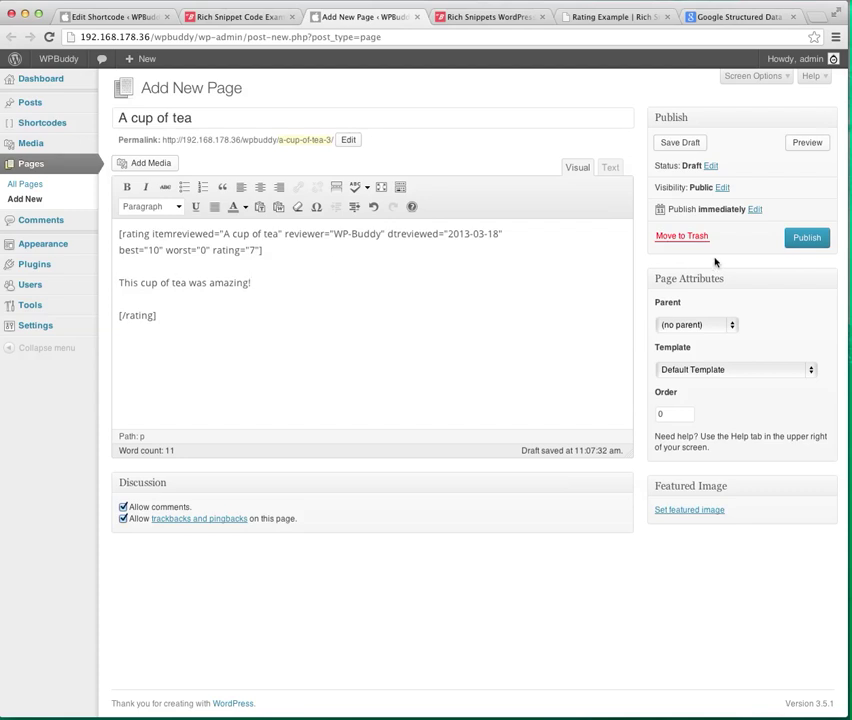
click(806, 239)
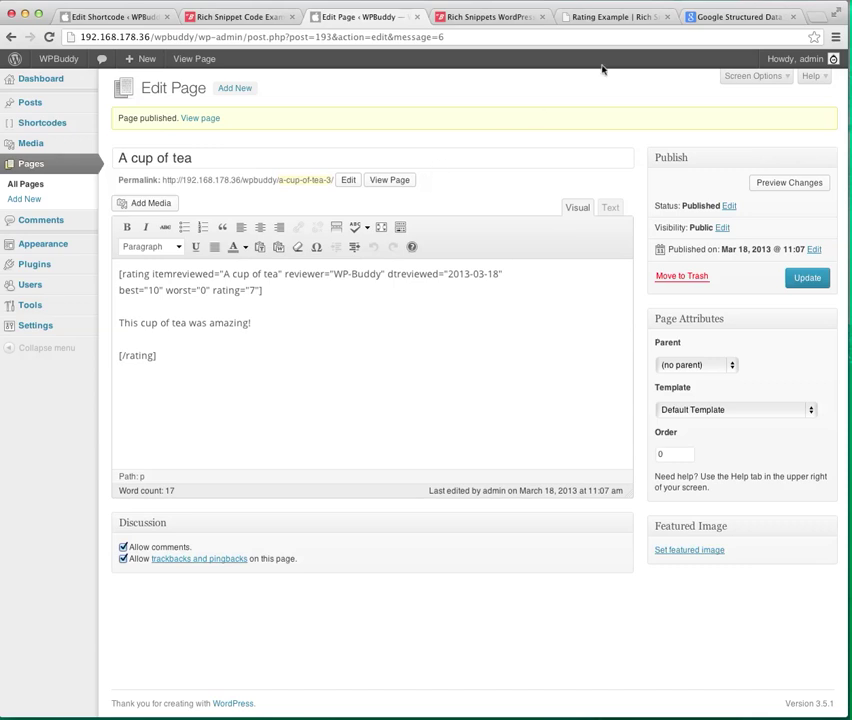
click(718, 20)
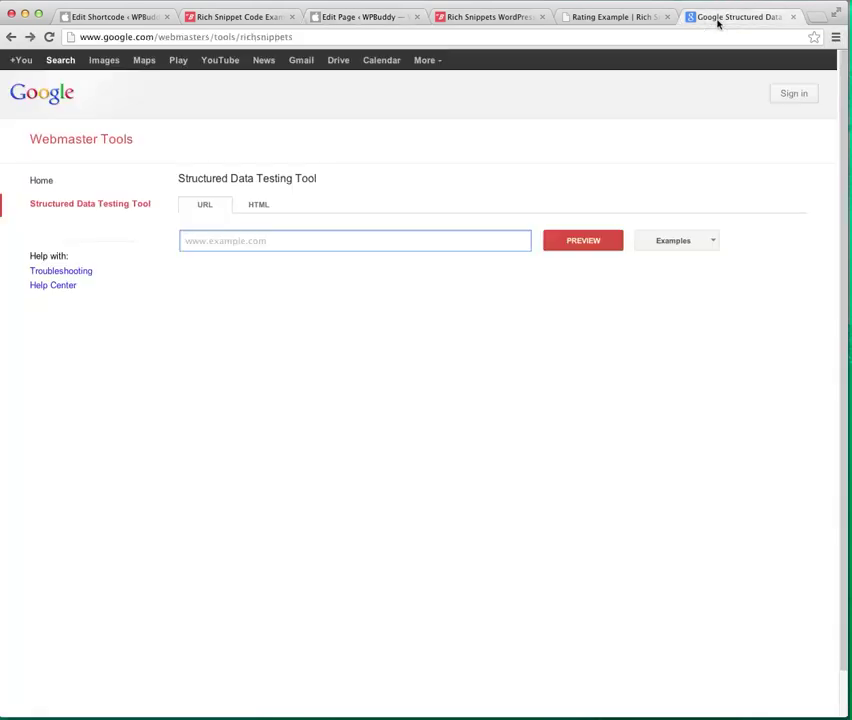
click(95, 36)
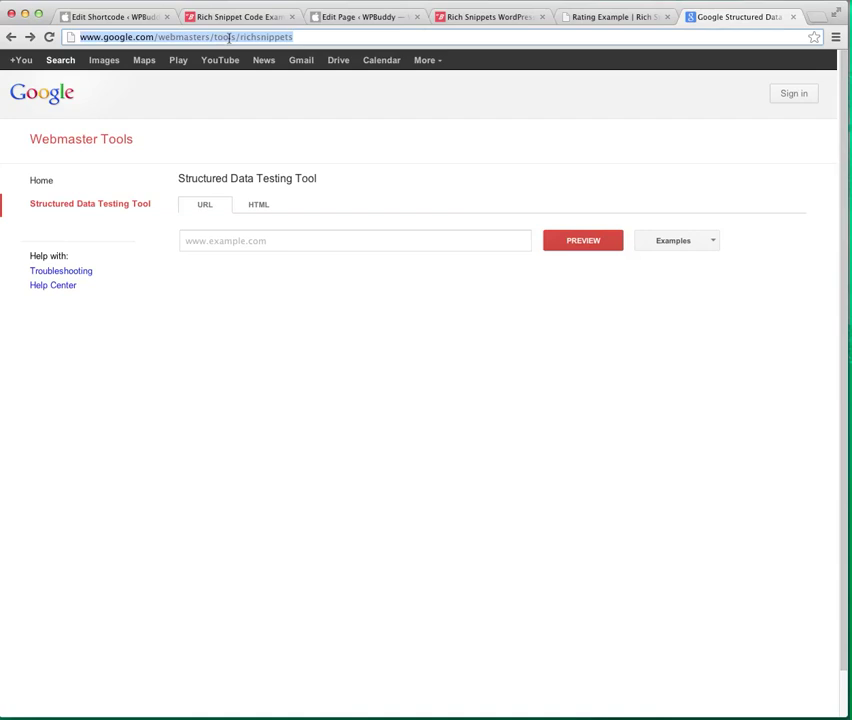
click(287, 243)
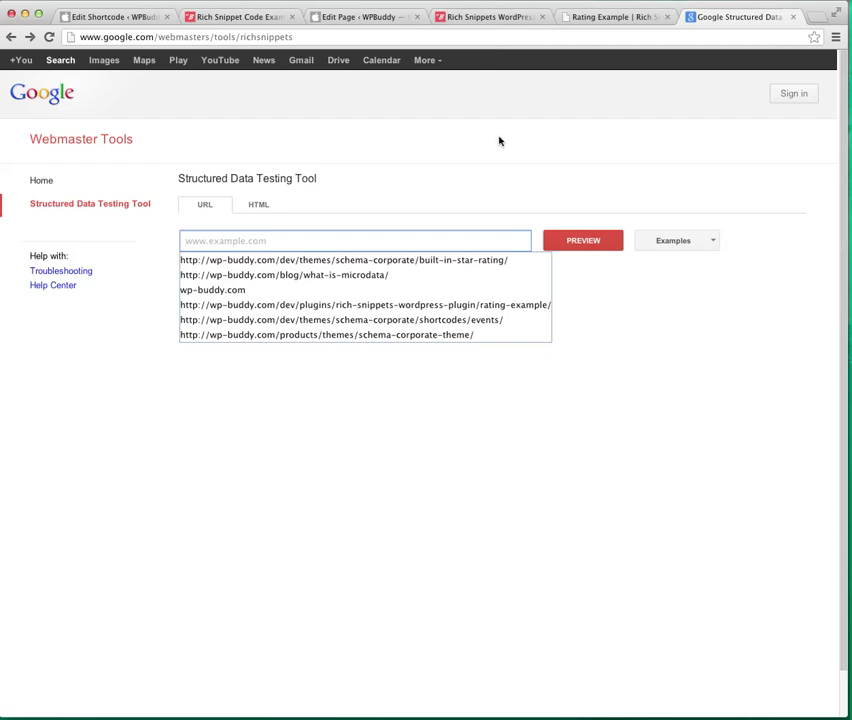
click(489, 19)
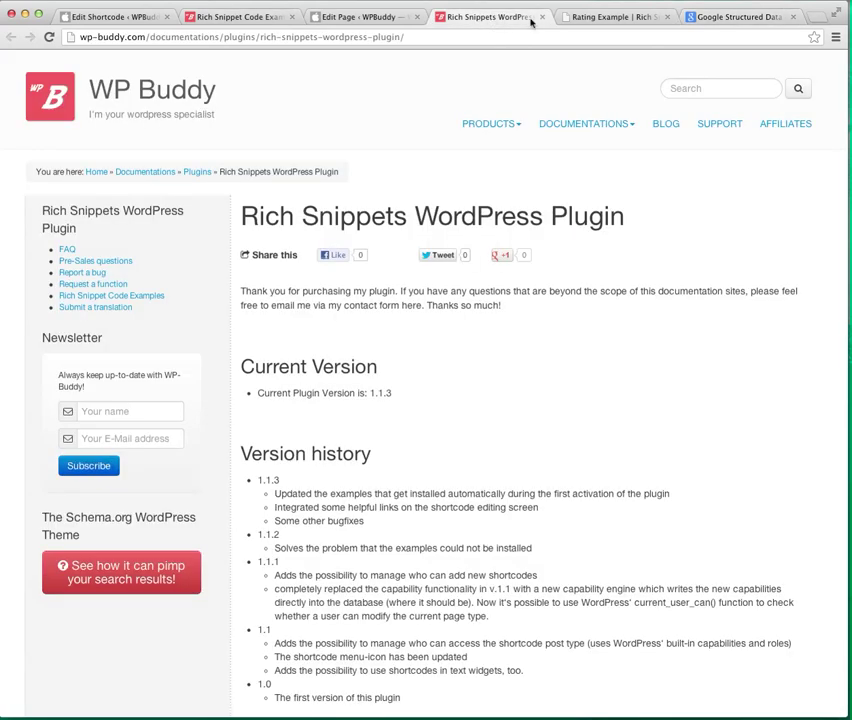
click(605, 18)
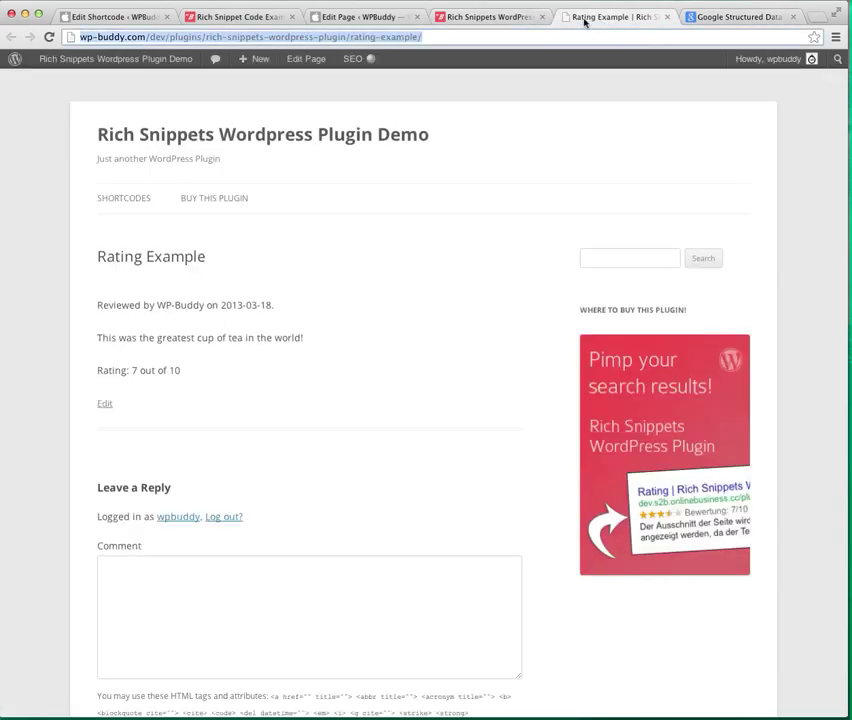
click(709, 19)
click(270, 241)
text(http://wp-buddy.com/dev/plugins/rich-snippets-wordpress-plugin/rating-example/)
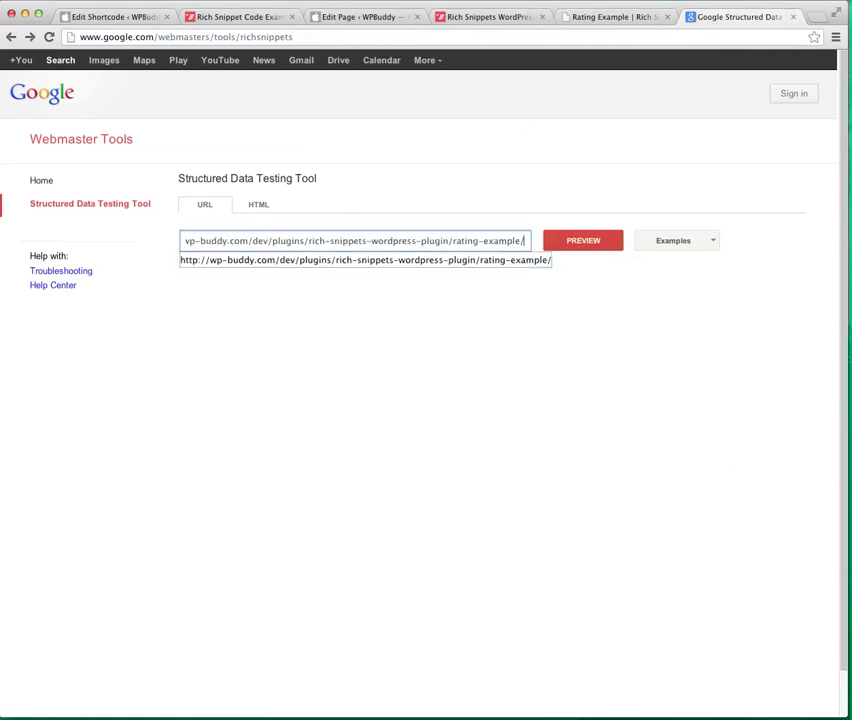
click(536, 268)
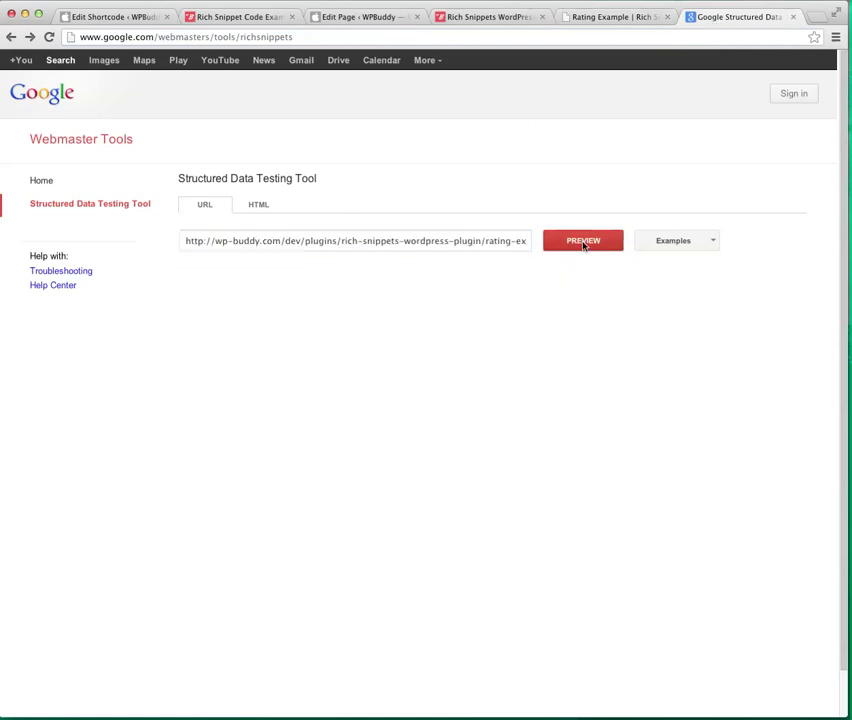
click(584, 244)
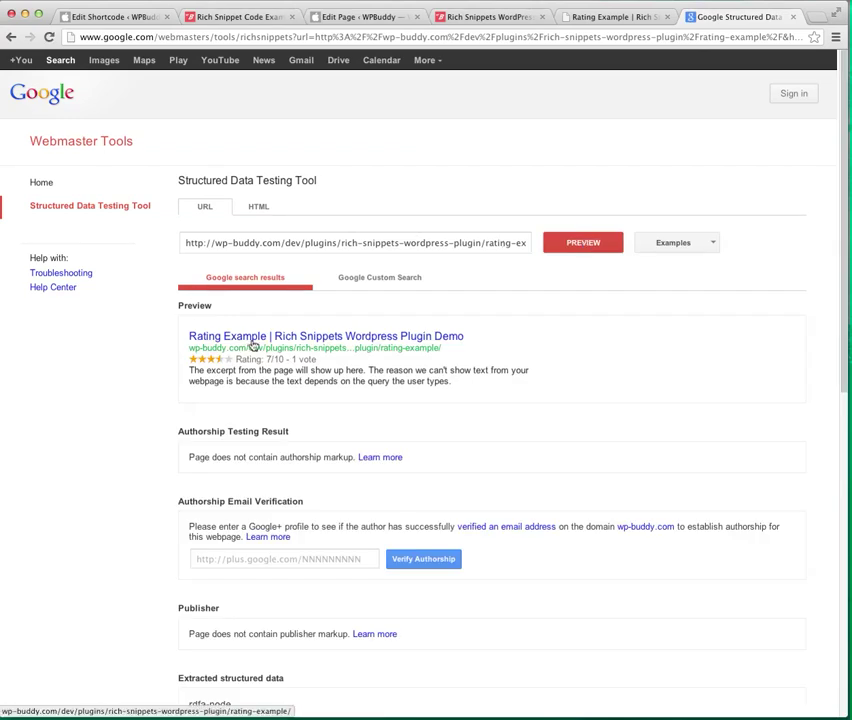
Examine the rating value and vote count in the search result preview of the Rating Example page.
scroll(253, 345, down, 3)
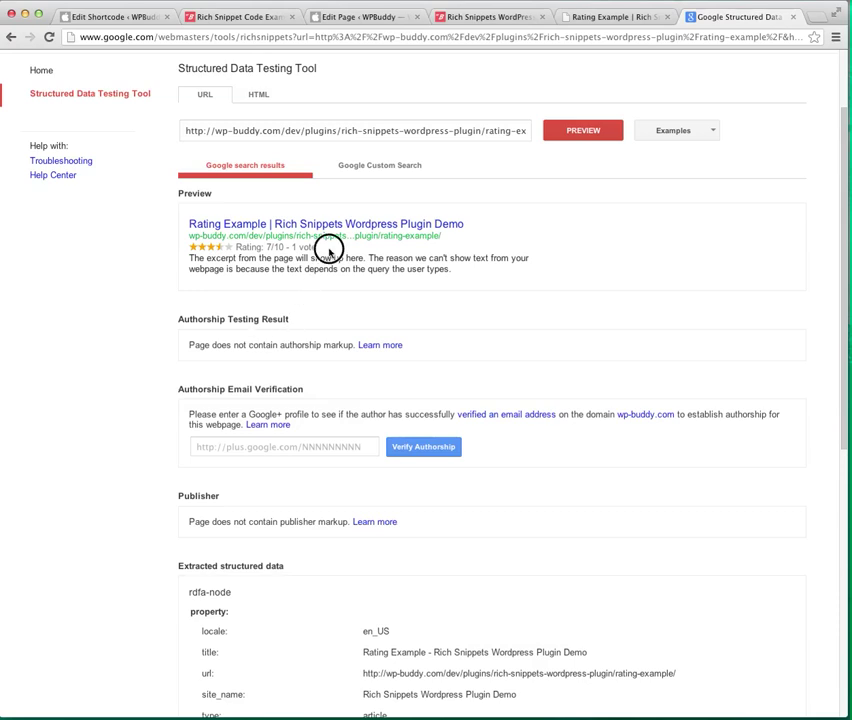
drag(327, 249, 290, 247)
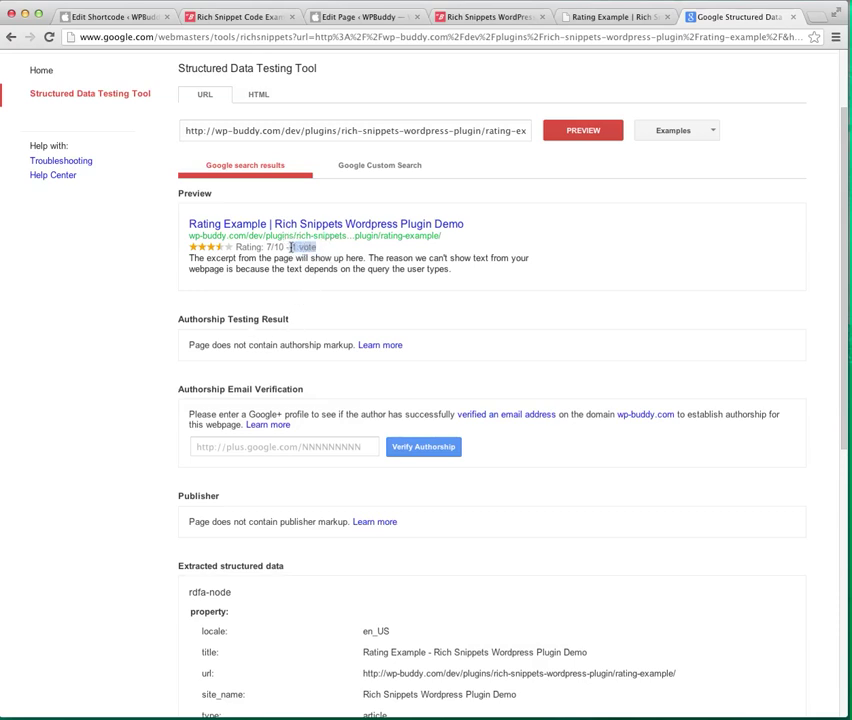
drag(264, 247, 285, 247)
Examine the extracted structured data, checking the item type, the author and aggregate rating references, and the rating count.
scroll(278, 270, down, 5)
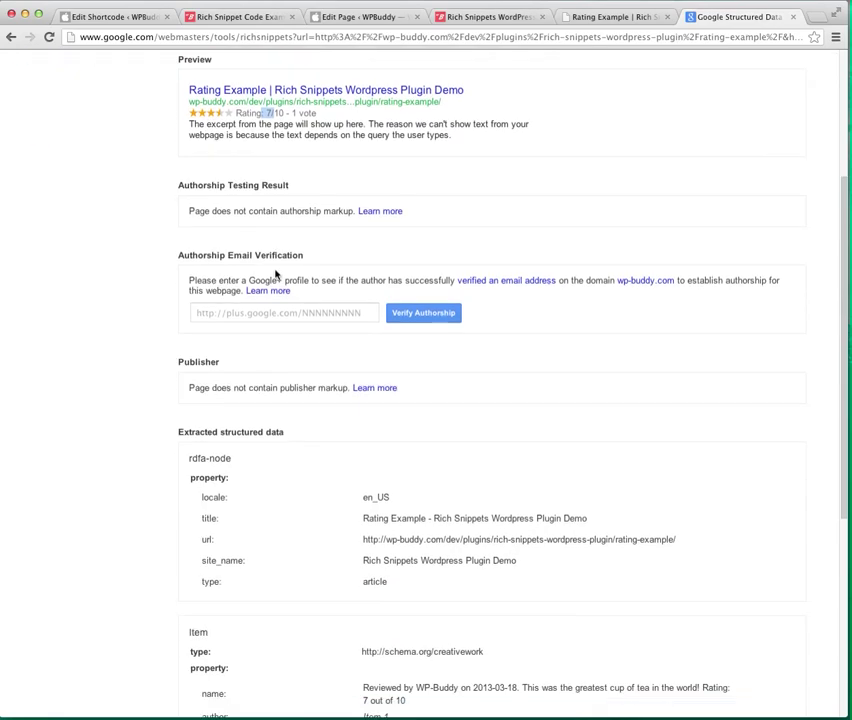
scroll(276, 274, down, 3)
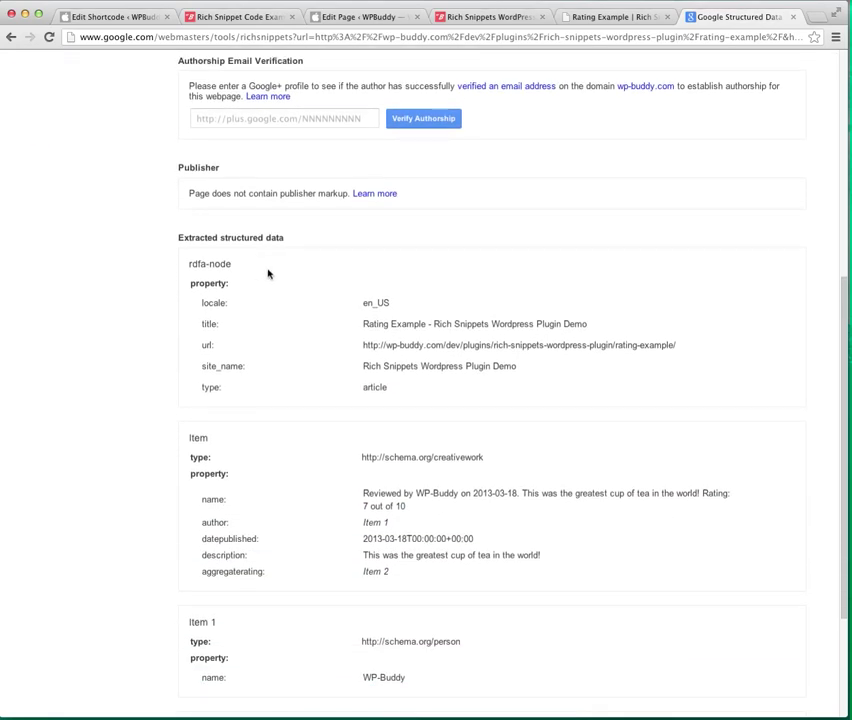
scroll(268, 273, down, 5)
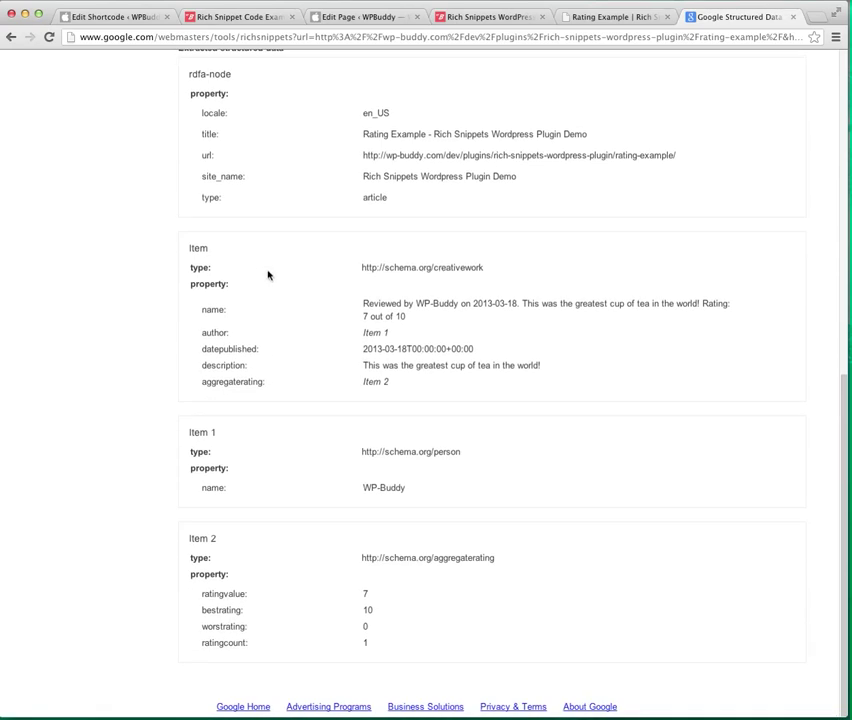
drag(484, 267, 369, 267)
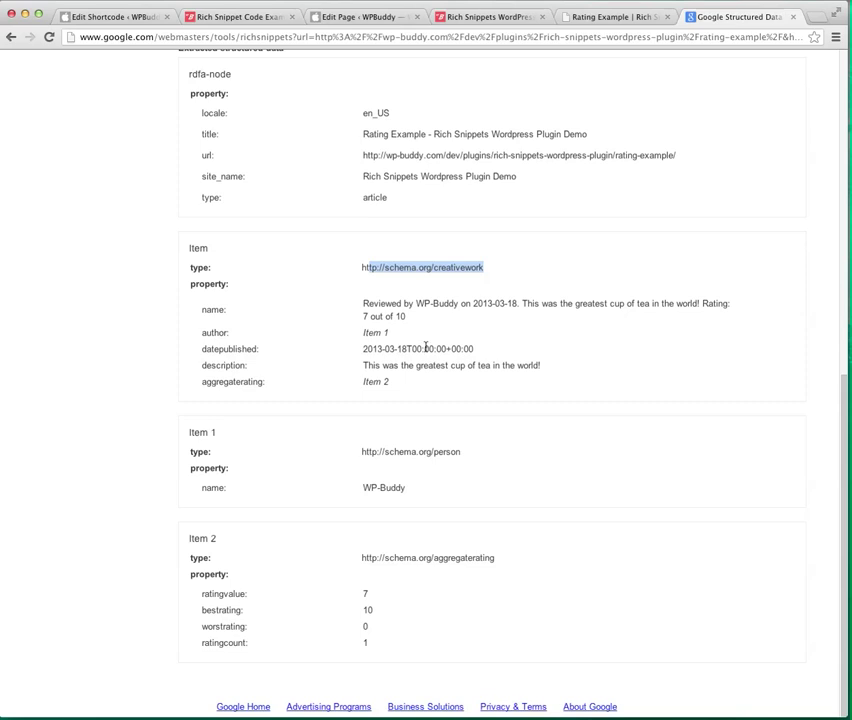
double_click(222, 333)
click(373, 333)
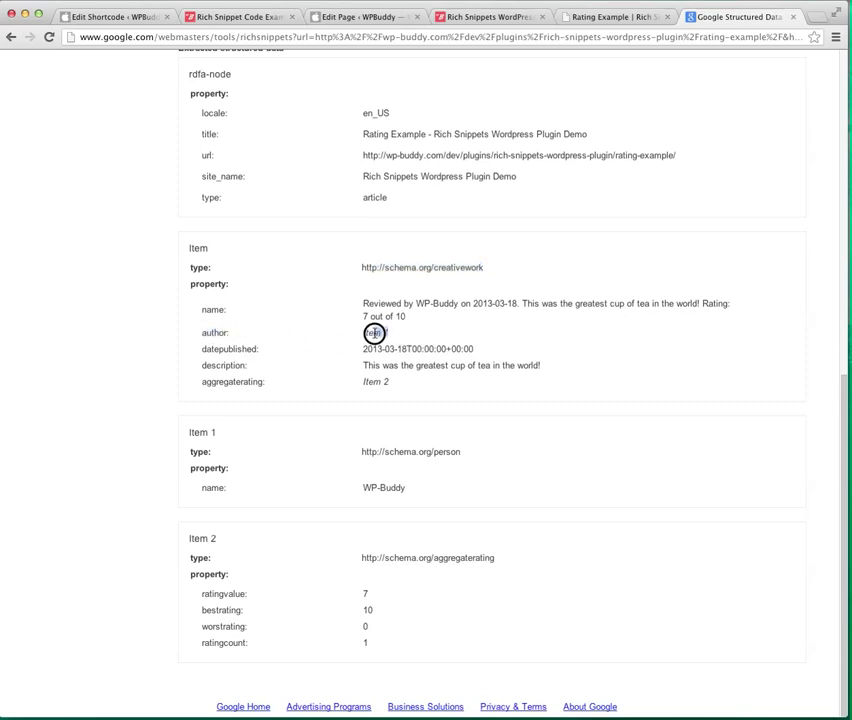
triple_click(373, 333)
drag(348, 494, 416, 486)
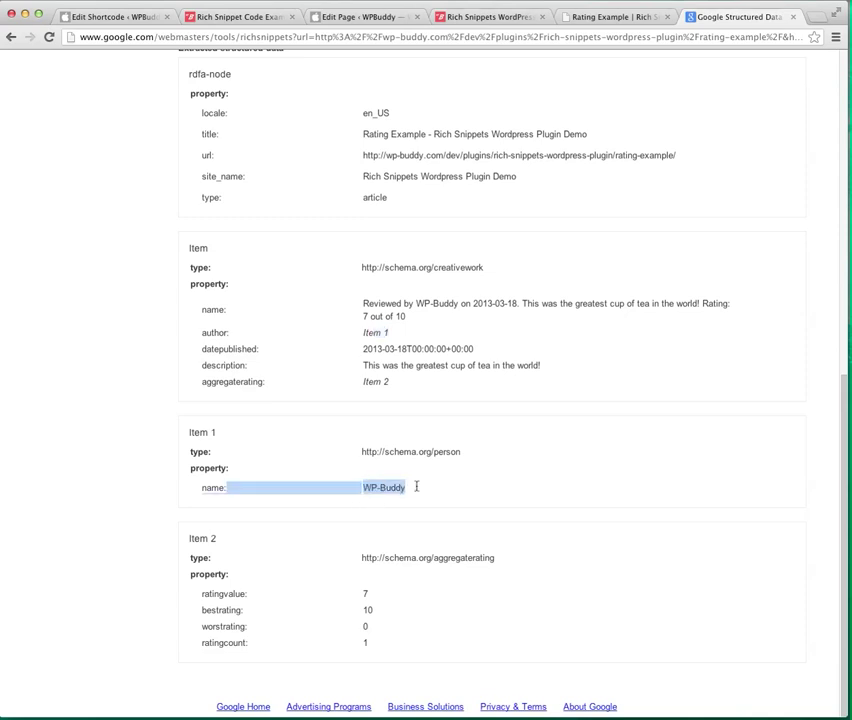
click(416, 486)
drag(264, 382, 203, 384)
drag(373, 383, 375, 399)
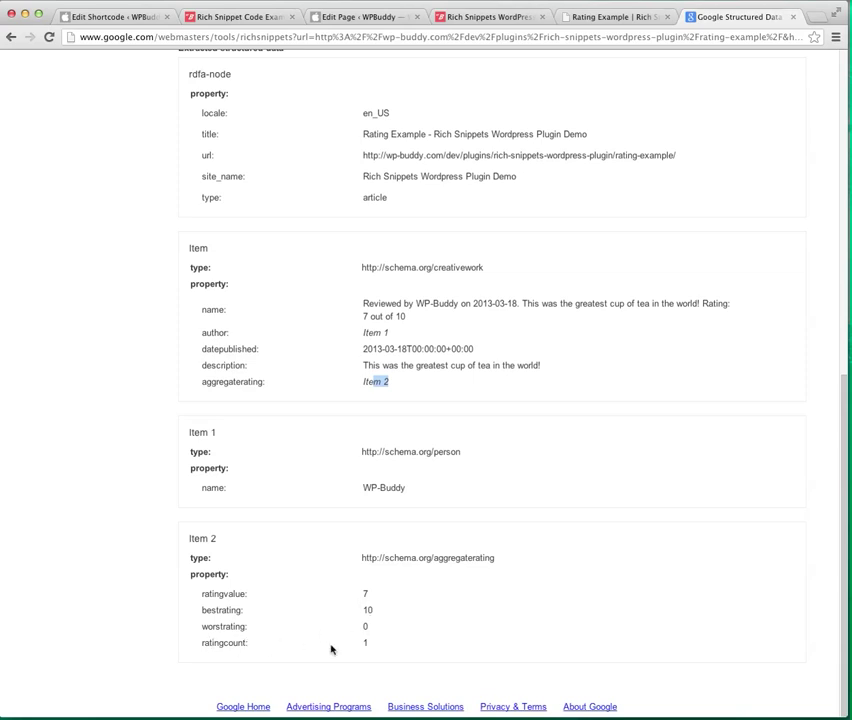
click(368, 643)
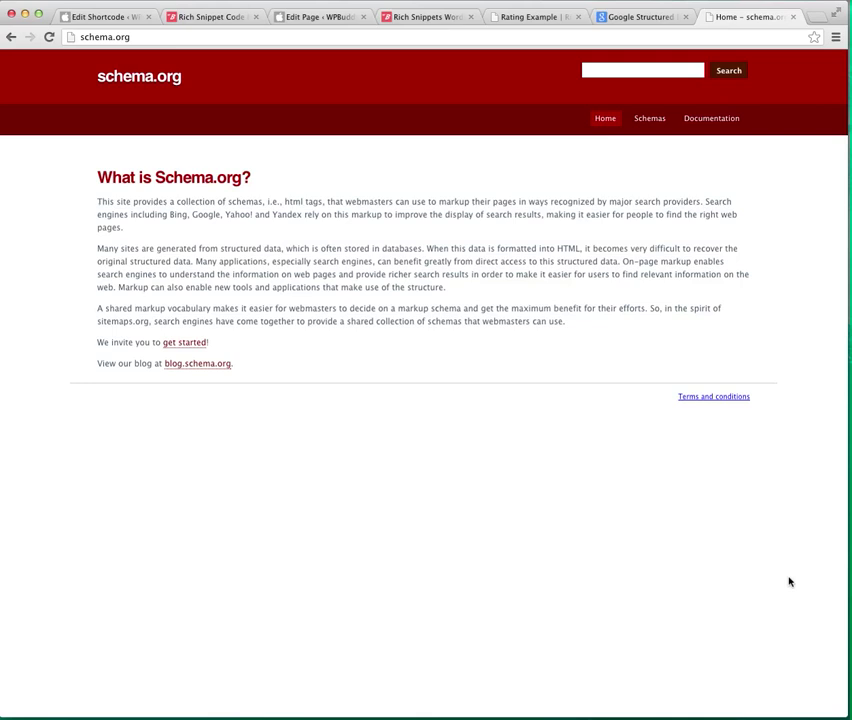
On schema.org, open the full one-page list of schema types and look through the hierarchy down to Product.
click(650, 118)
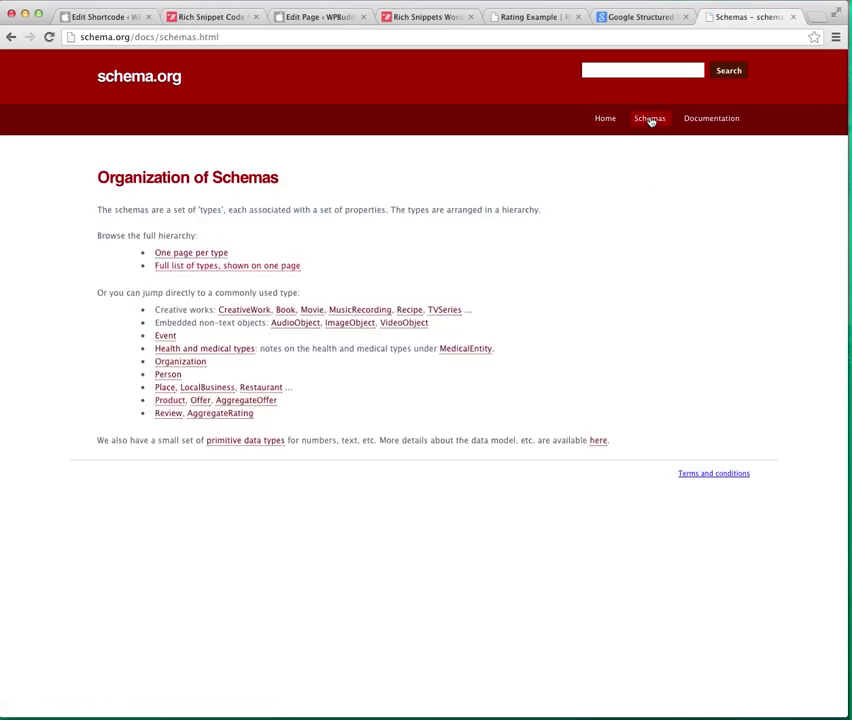
click(198, 268)
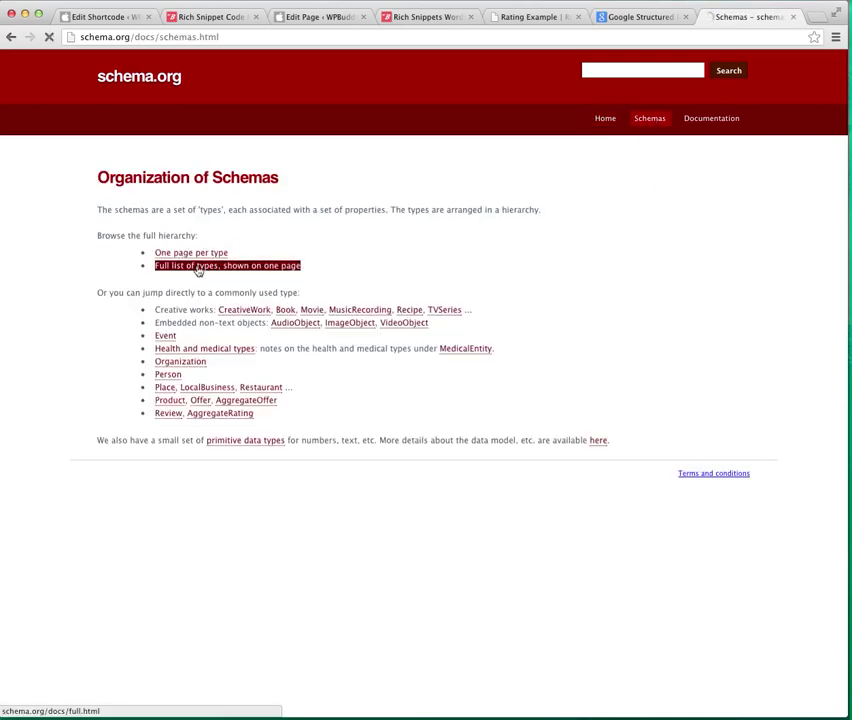
scroll(198, 268, down, 5)
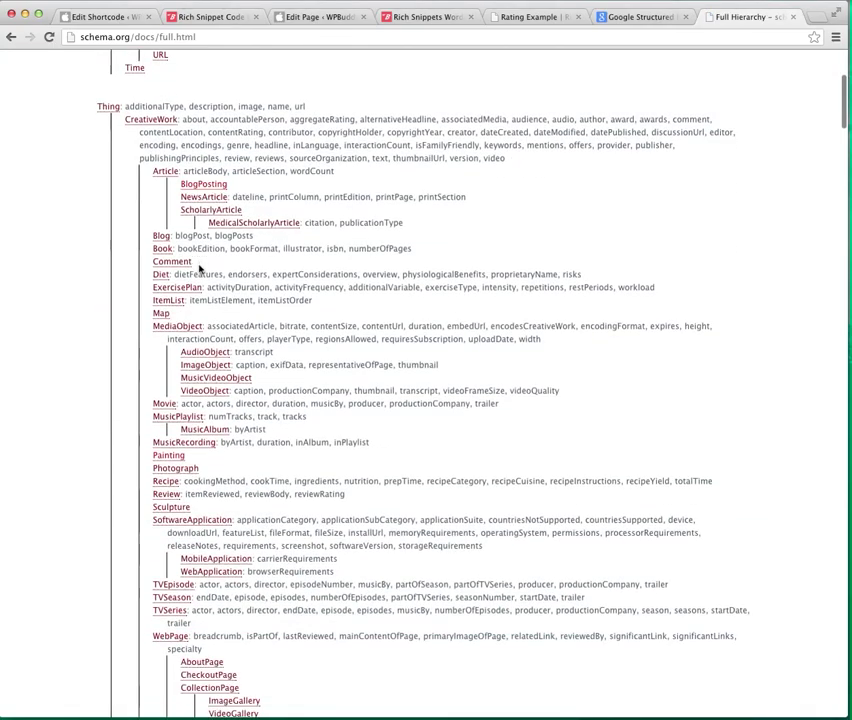
scroll(198, 268, down, 15)
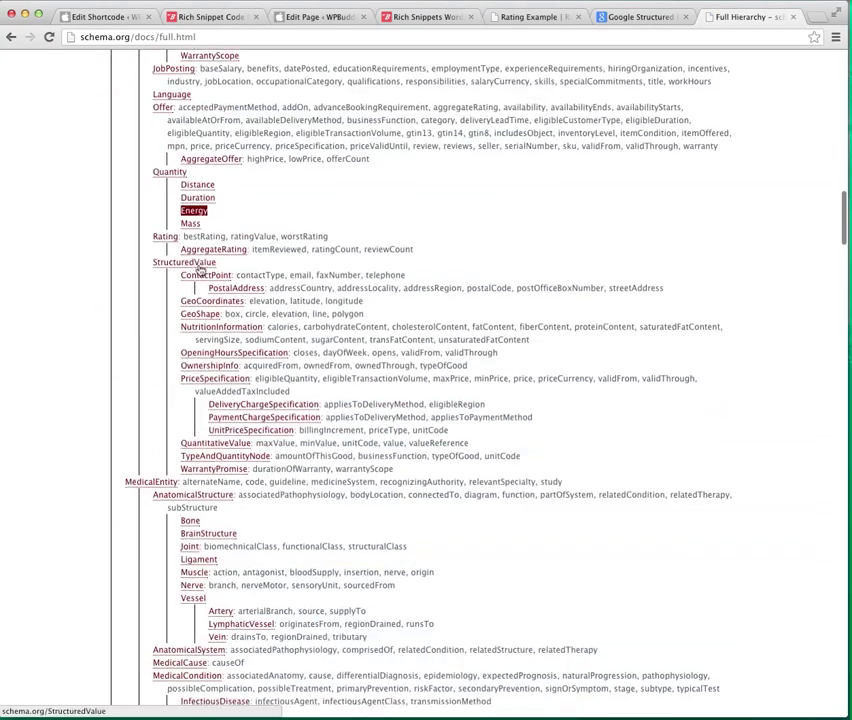
scroll(199, 270, down, 15)
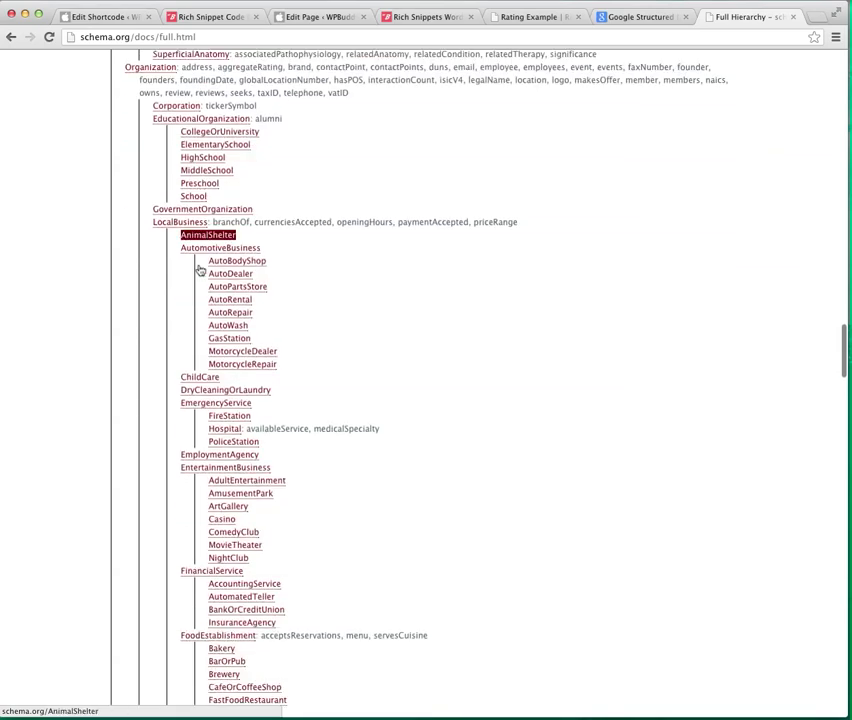
scroll(199, 270, down, 20)
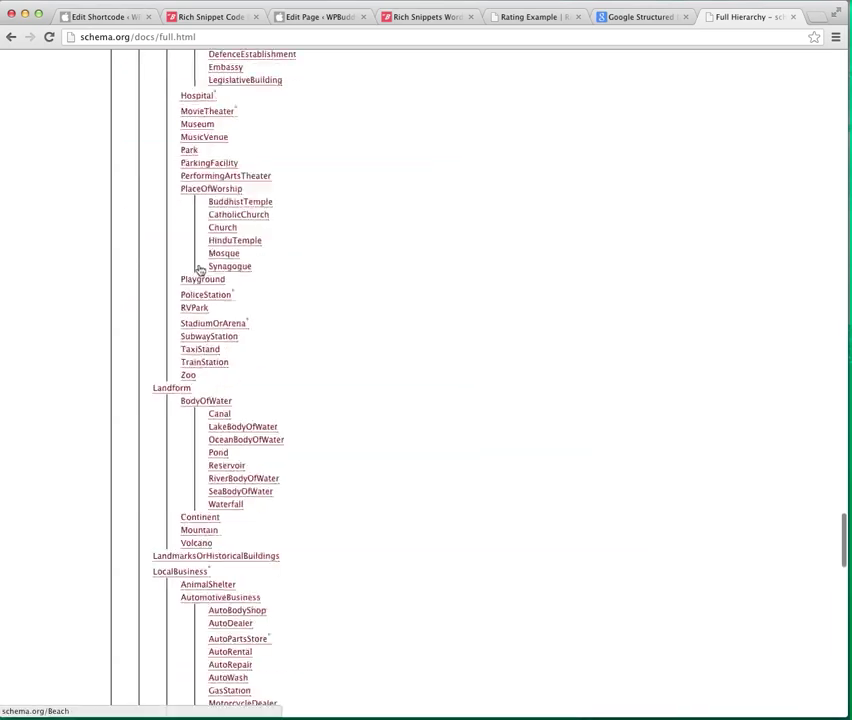
scroll(199, 270, down, 15)
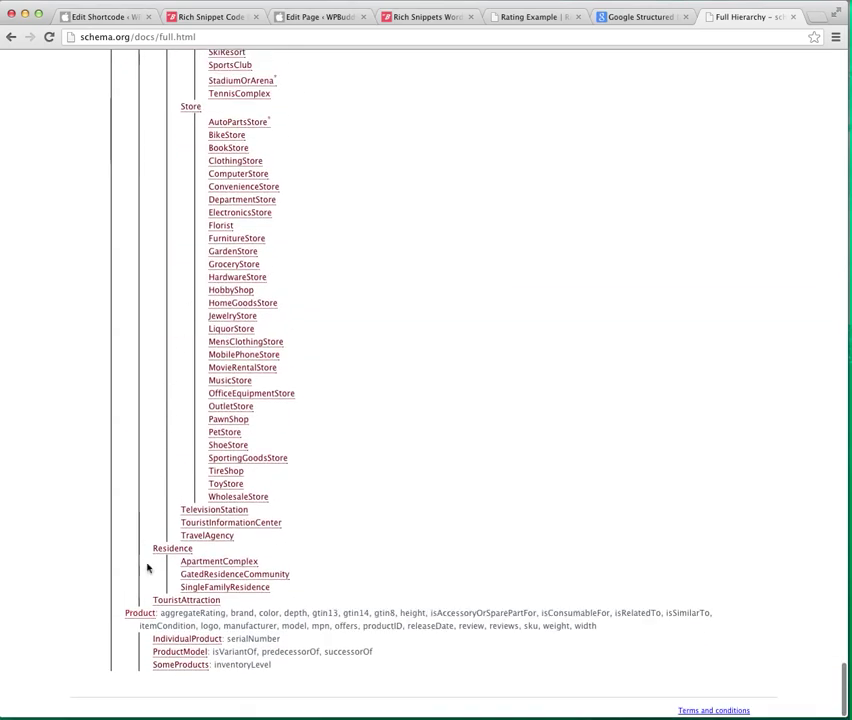
Open the Product type from the full hierarchy and review its table of properties.
click(138, 613)
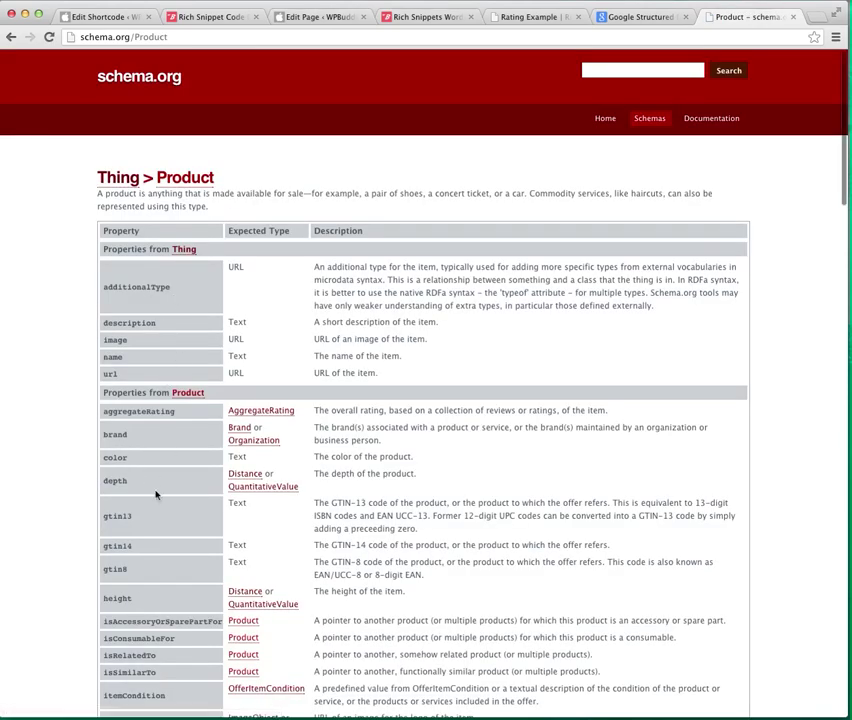
scroll(138, 637, down, 3)
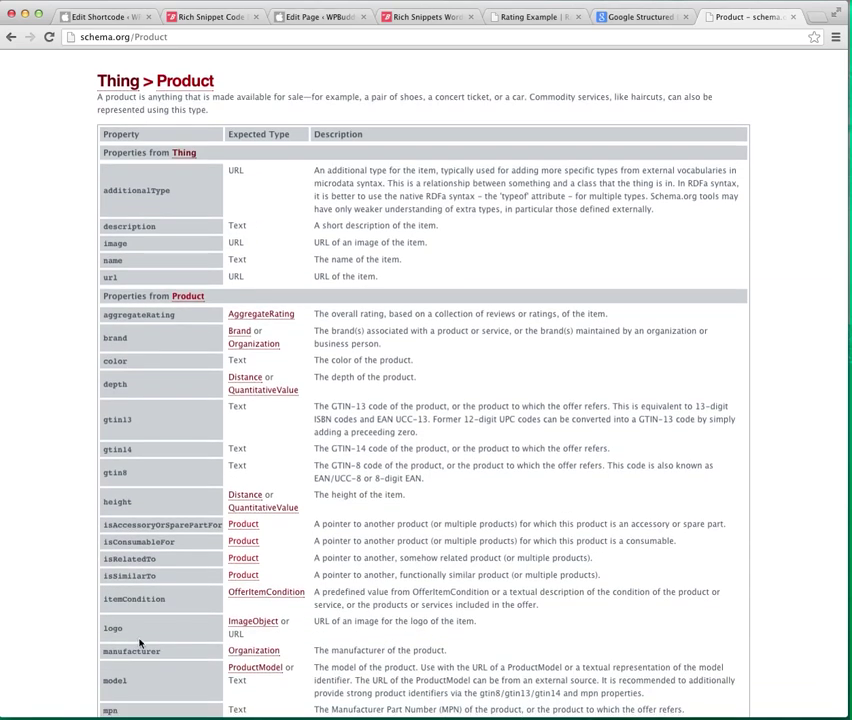
scroll(140, 643, down, 15)
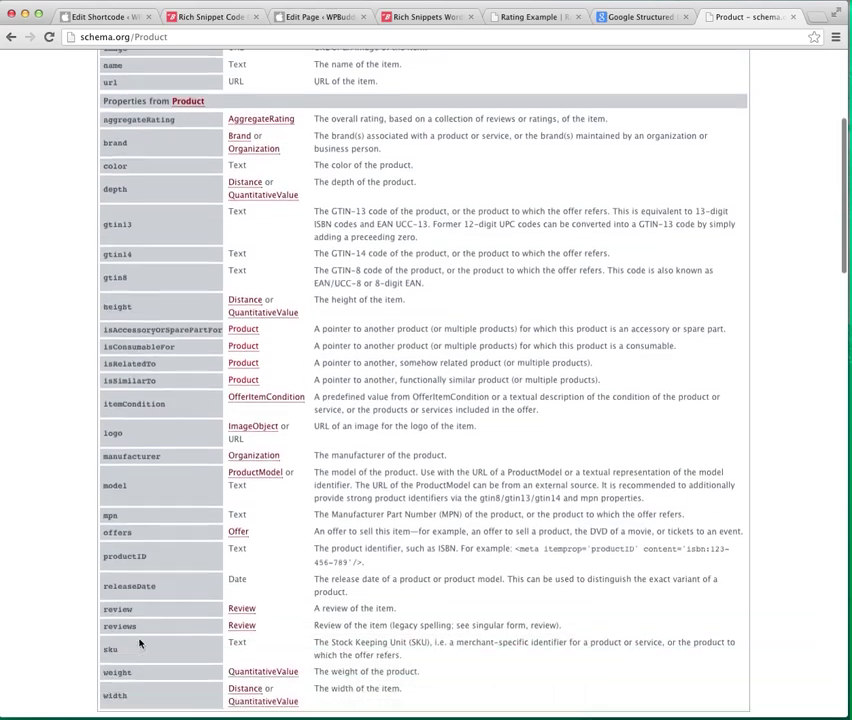
scroll(138, 643, down, 6)
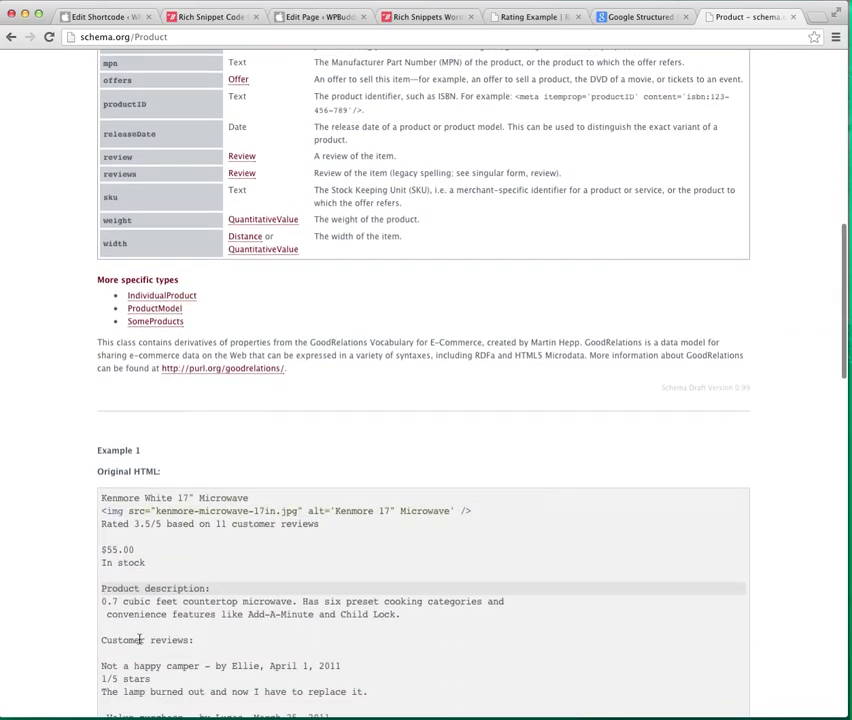
Compare the original HTML of Example 1 with its microdata version, marking the name itemprop and reading on through the customer reviews.
scroll(138, 643, down, 5)
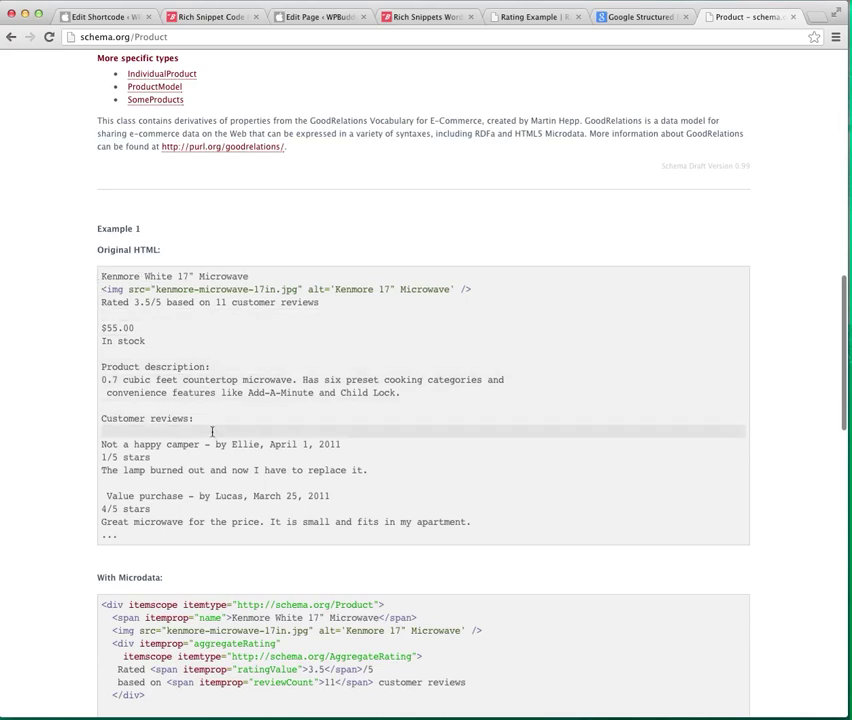
scroll(212, 489, down, 7)
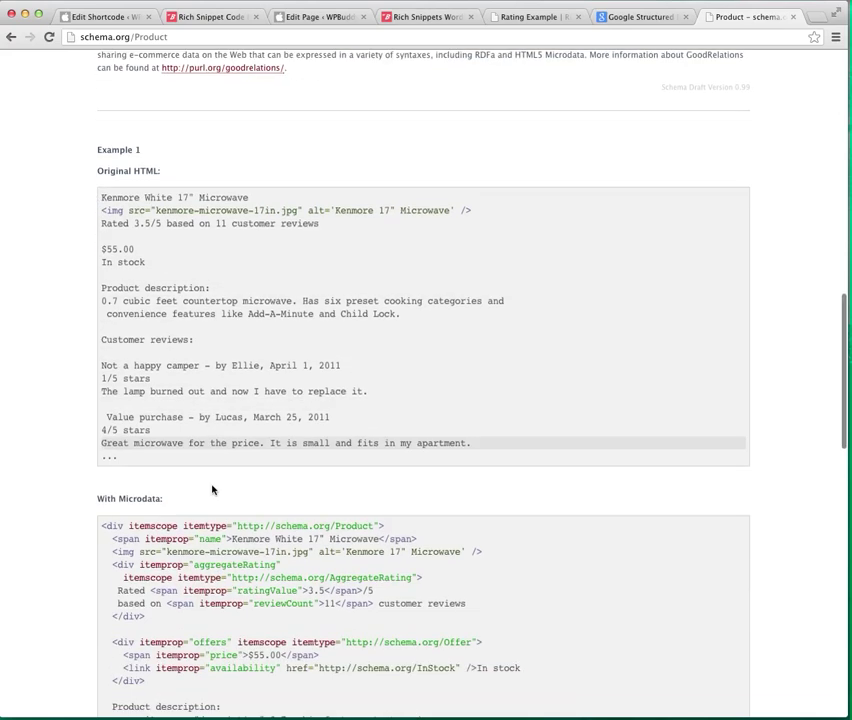
scroll(268, 505, down, 3)
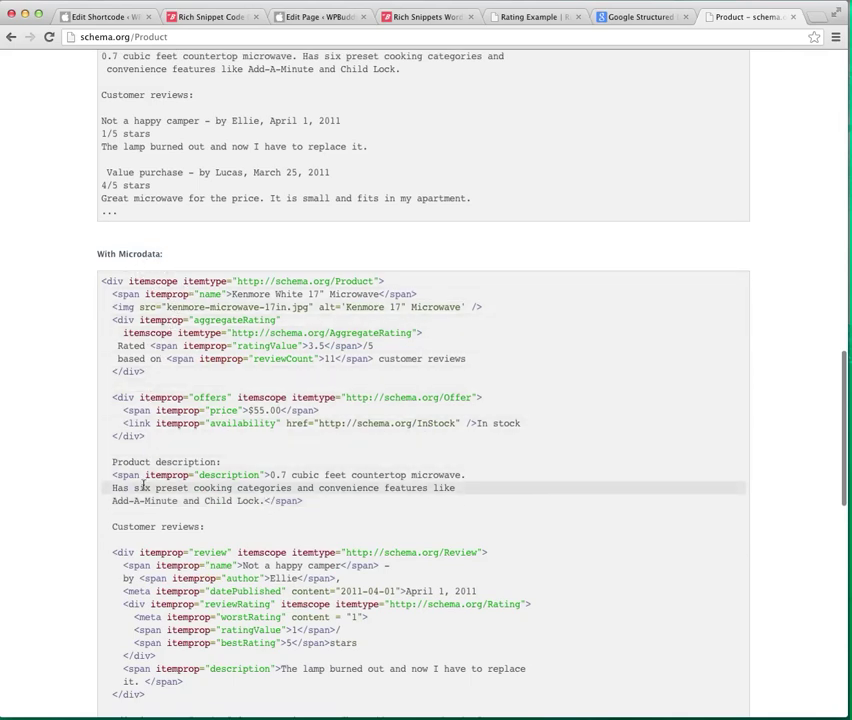
scroll(143, 487, down, 3)
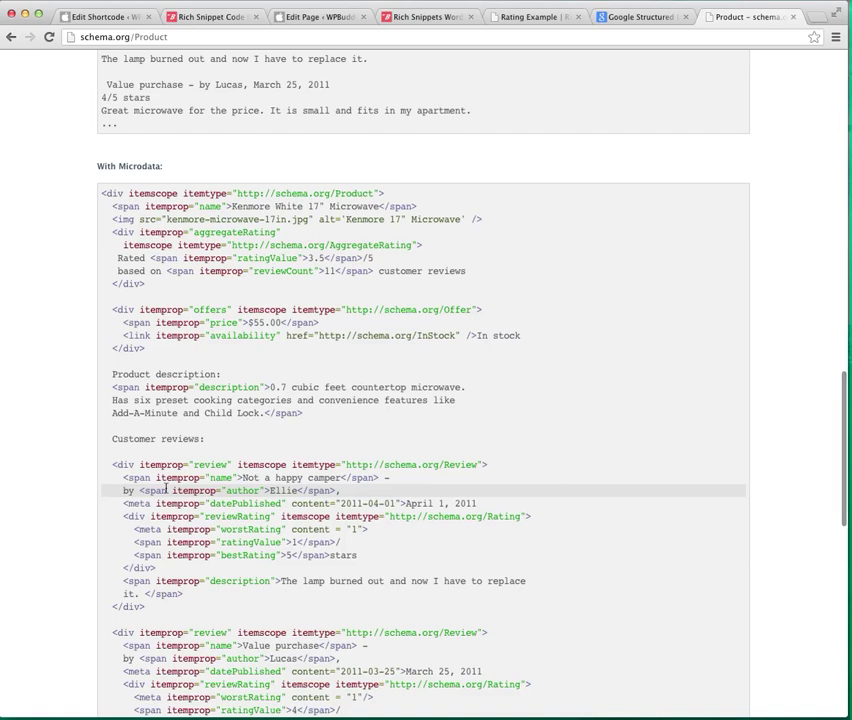
click(205, 206)
double_click(203, 206)
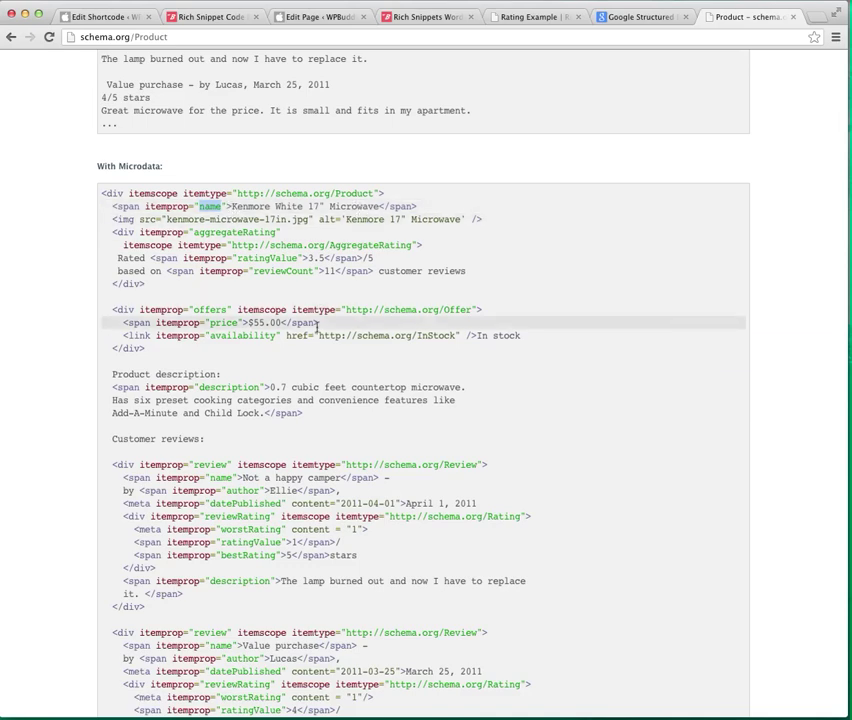
scroll(320, 326, down, 5)
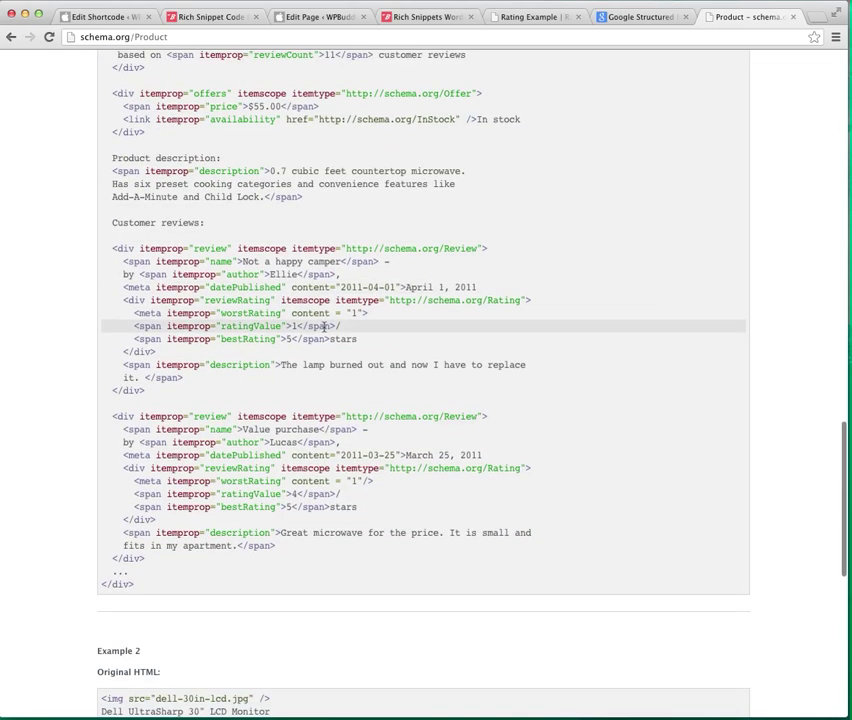